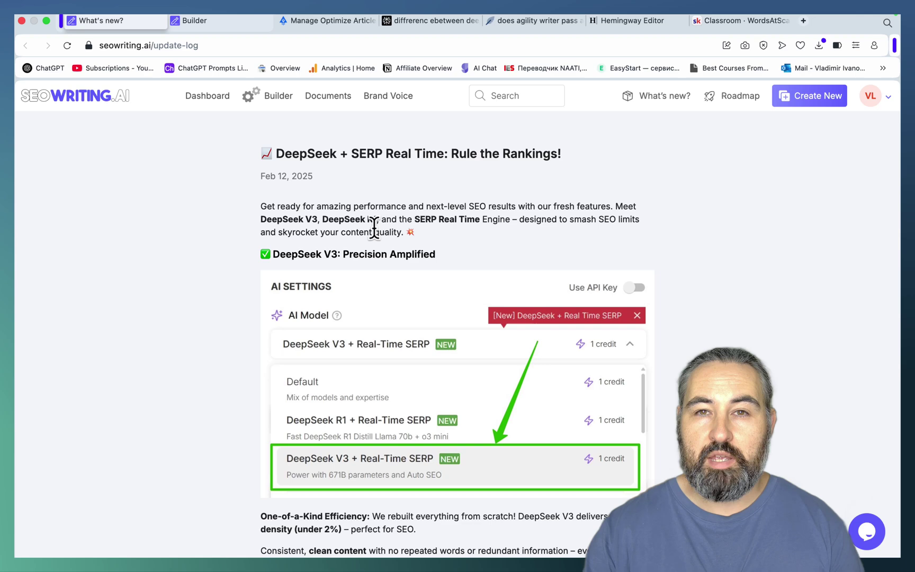
- Switch from the DeepSeek update log to Perplexity's answer comparing DeepSeek R1 and V3
left_click(413, 17)
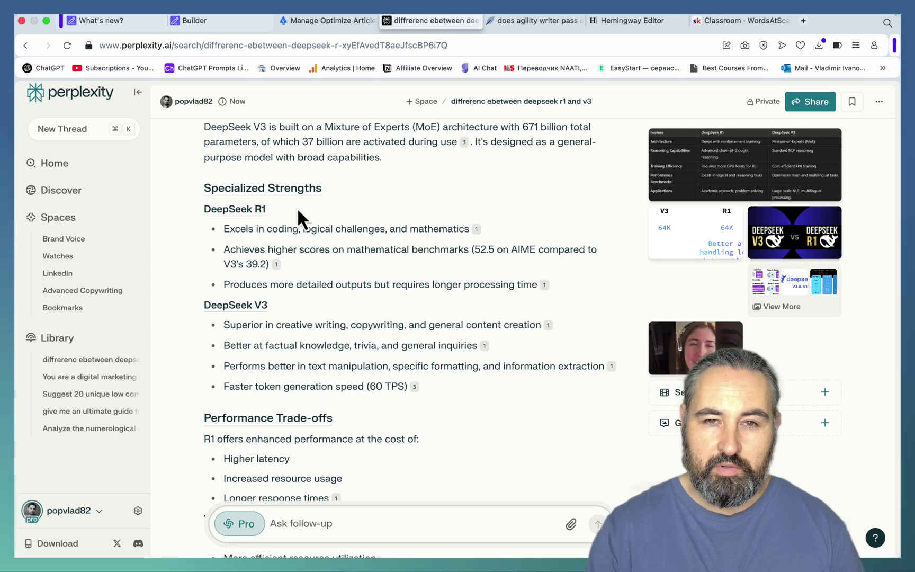
- Return to the What's new log and scroll through the DeepSeek V3 and R1 examples to SERP Real Time
key("super+1")
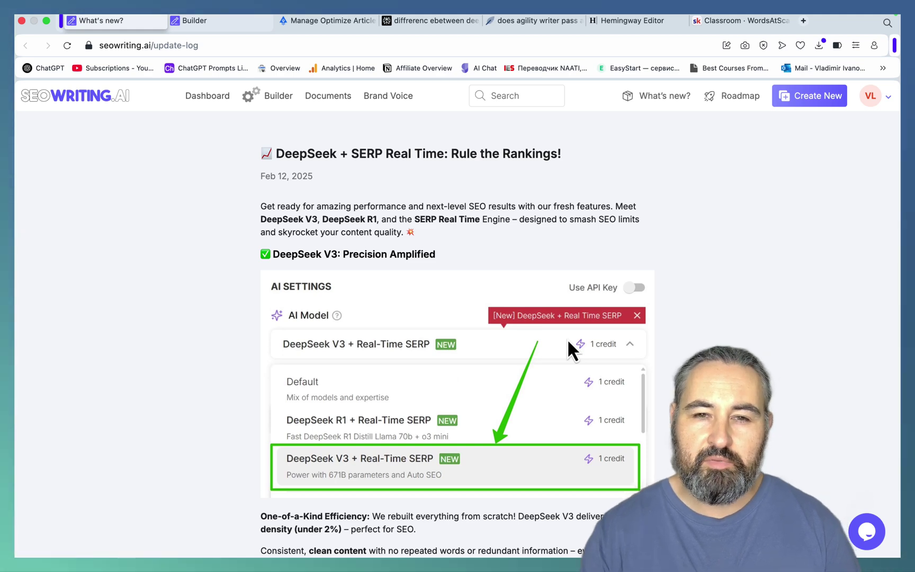
scroll(569, 347, "down", 2)
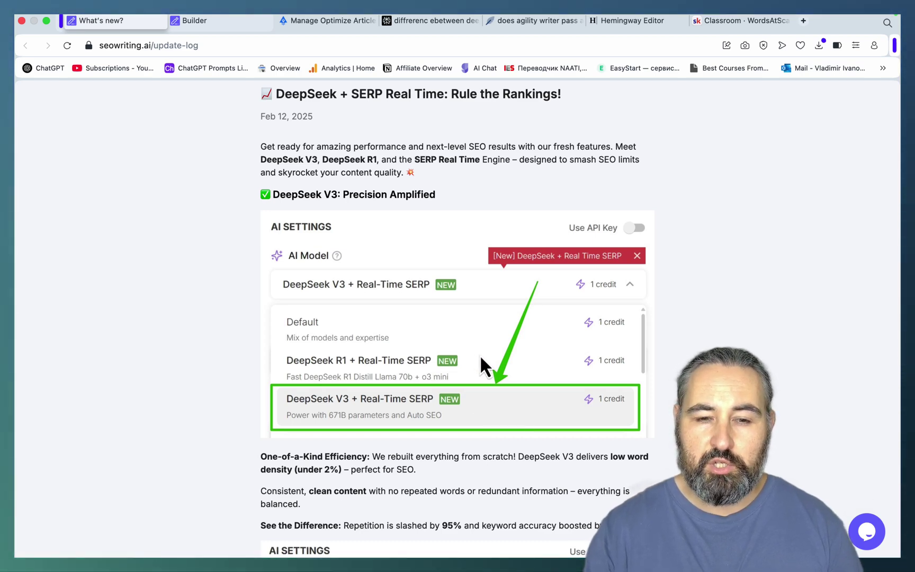
scroll(480, 355, "down", 5)
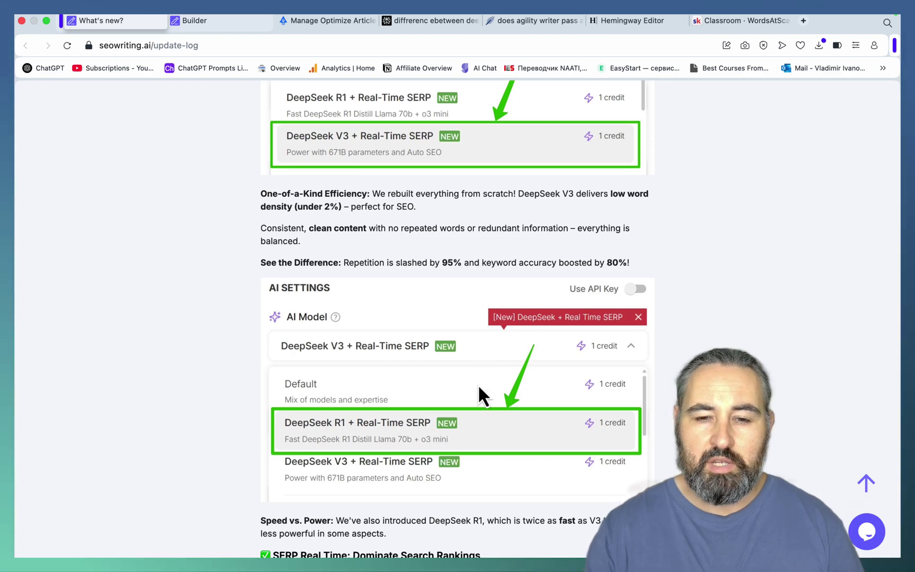
scroll(480, 389, "down", 8)
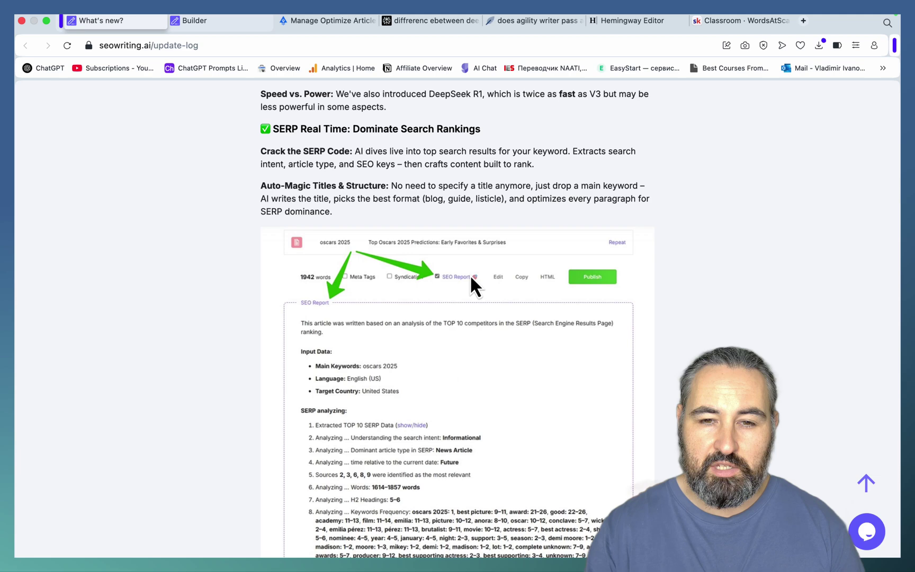
- Review the 'oscars 2025' SEO report example, then bring up Agility Writer's 25-article optimized list
scroll(472, 282, "down", 2)
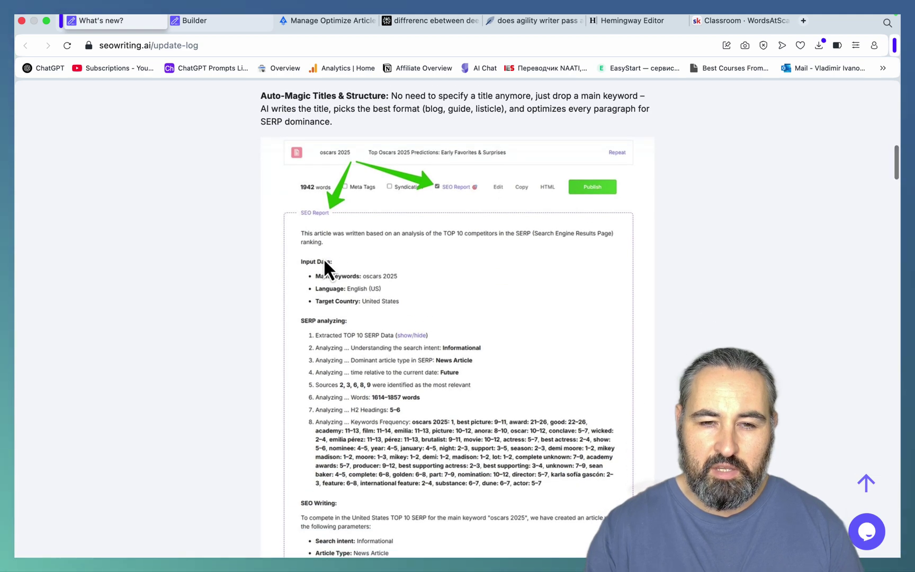
scroll(437, 307, "down", 2)
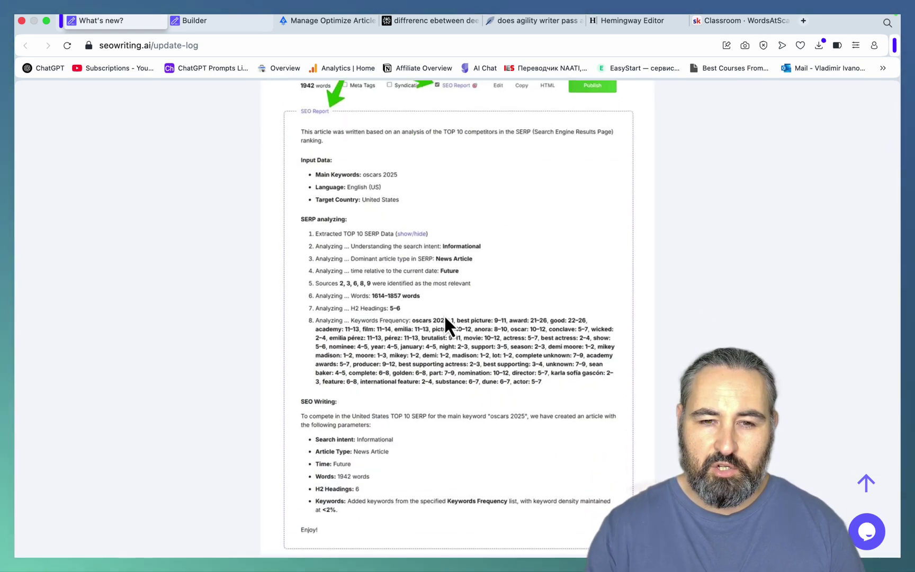
scroll(460, 272, "down", 2)
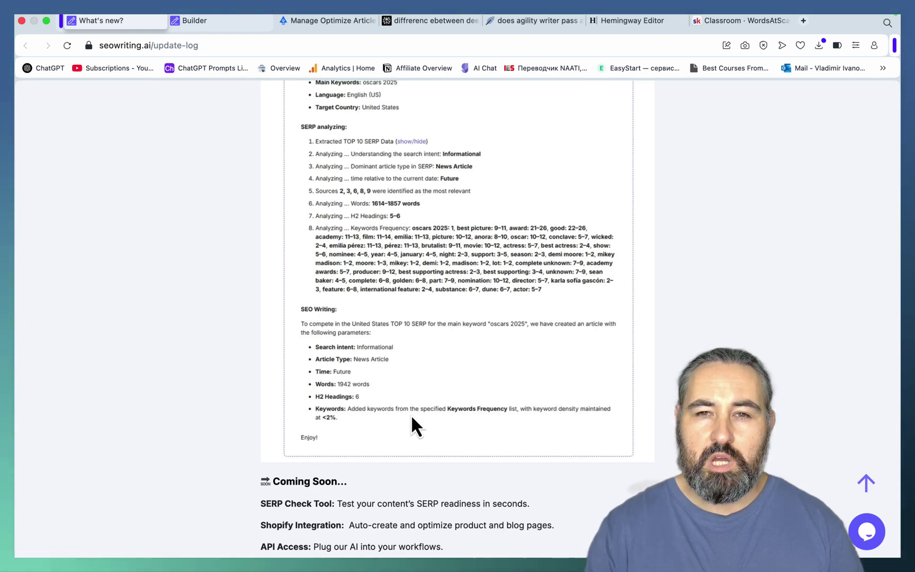
left_click(329, 20)
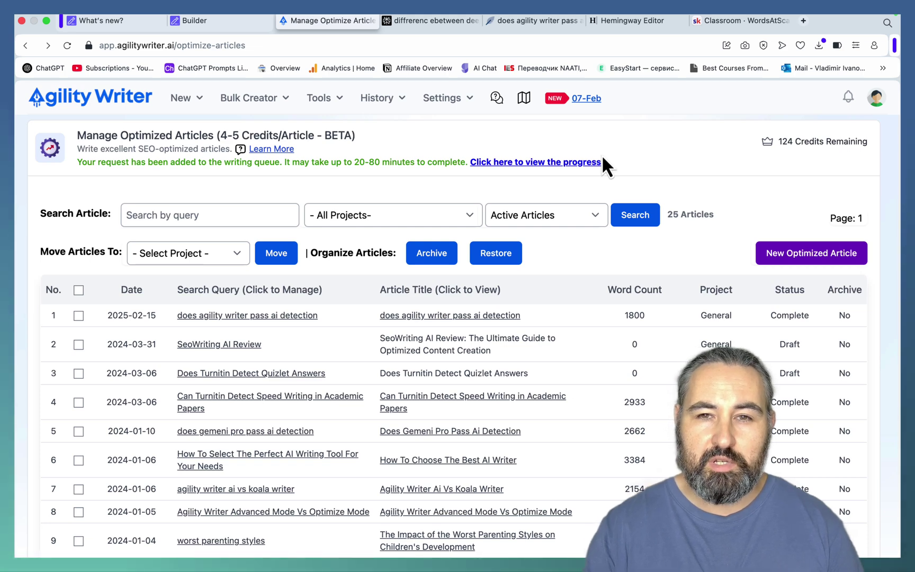
- Open the 3280-word 'Does Agility Writer Pass AI Detection? | Honest Review' article and review its SEO Report
key("ctrl+shift+Tab")
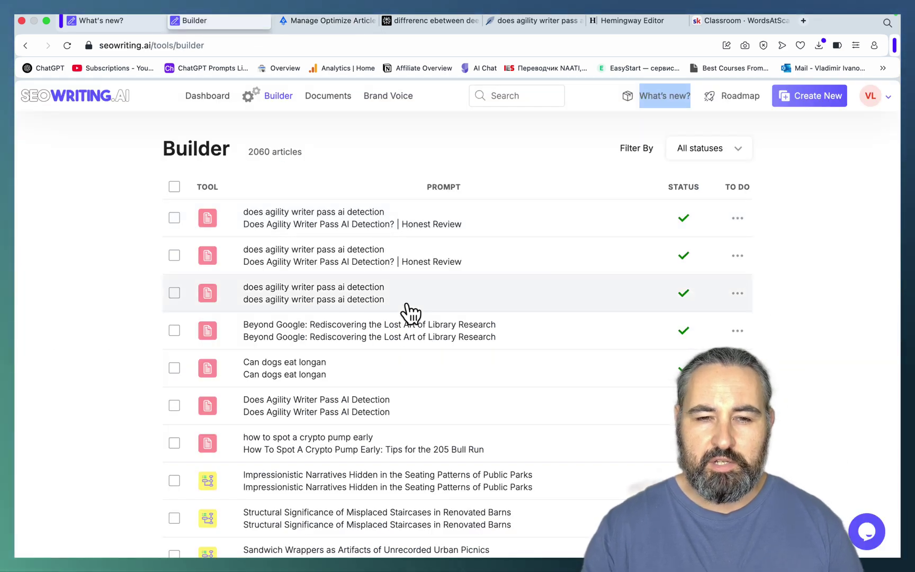
left_click(310, 260)
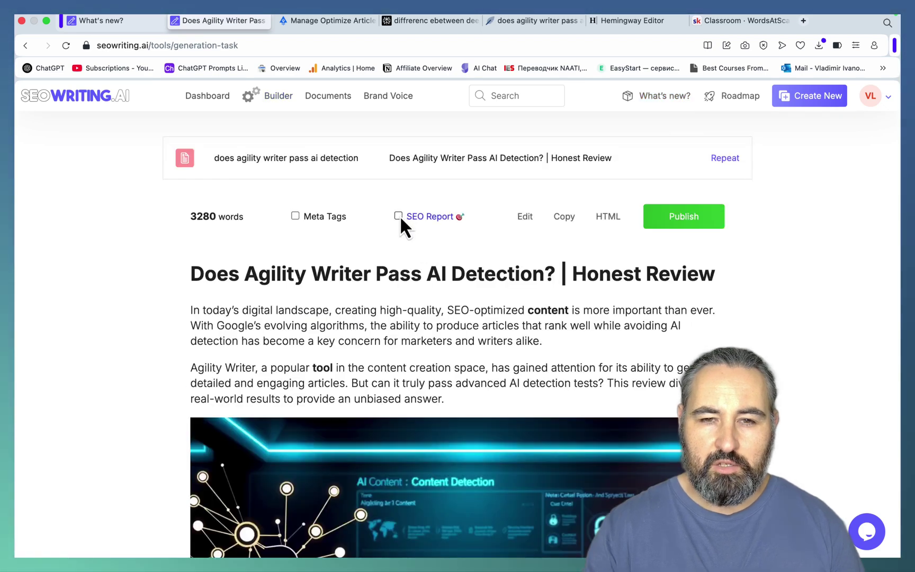
left_click(399, 216)
scroll(462, 290, "down", 4)
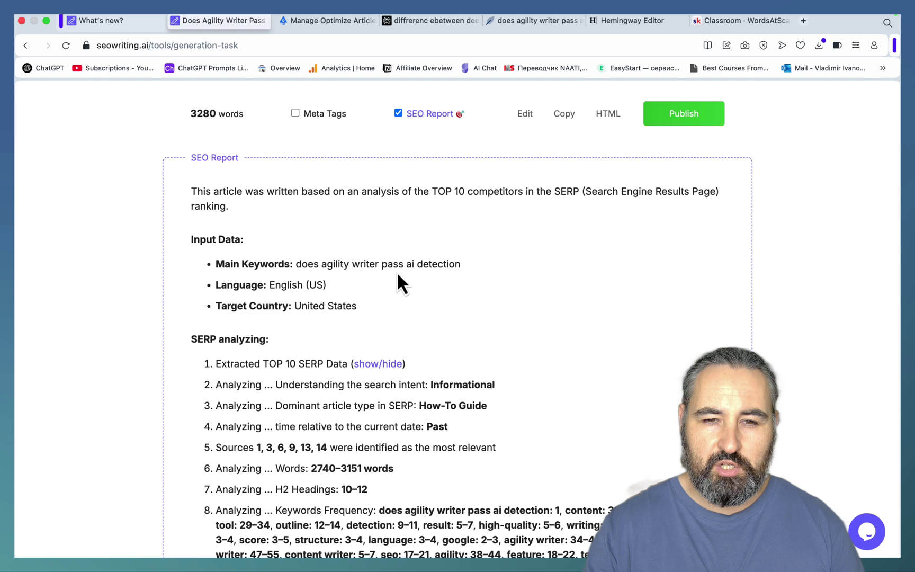
scroll(466, 275, "down", 3)
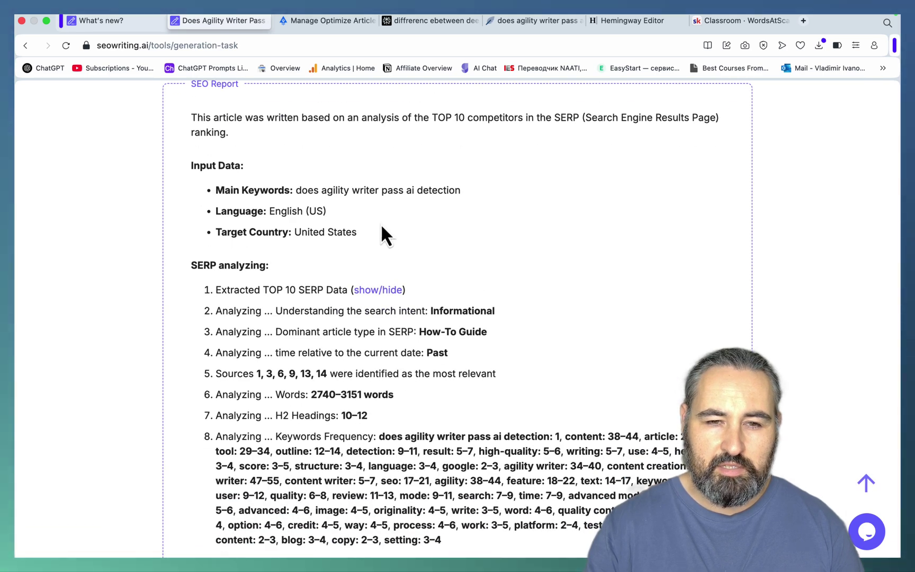
scroll(381, 227, "down", 3)
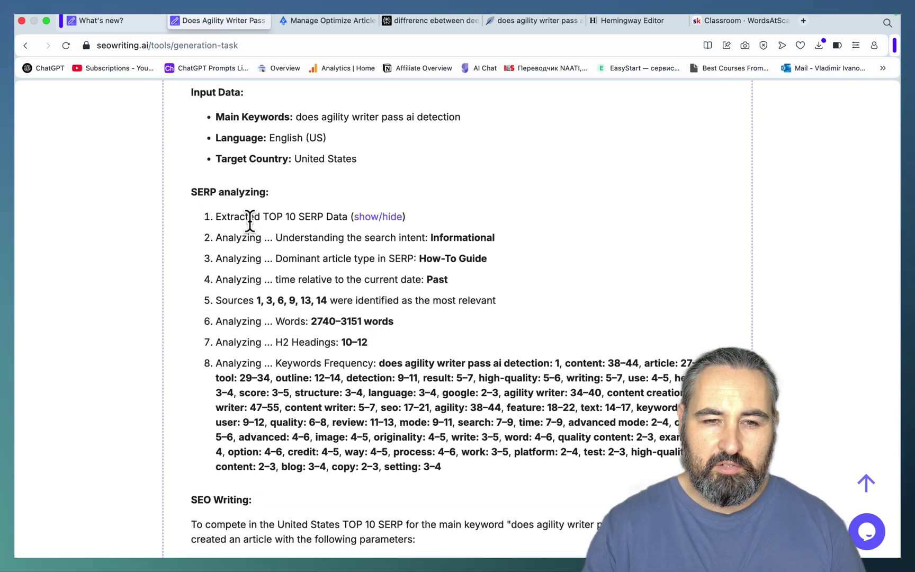
left_click(371, 220)
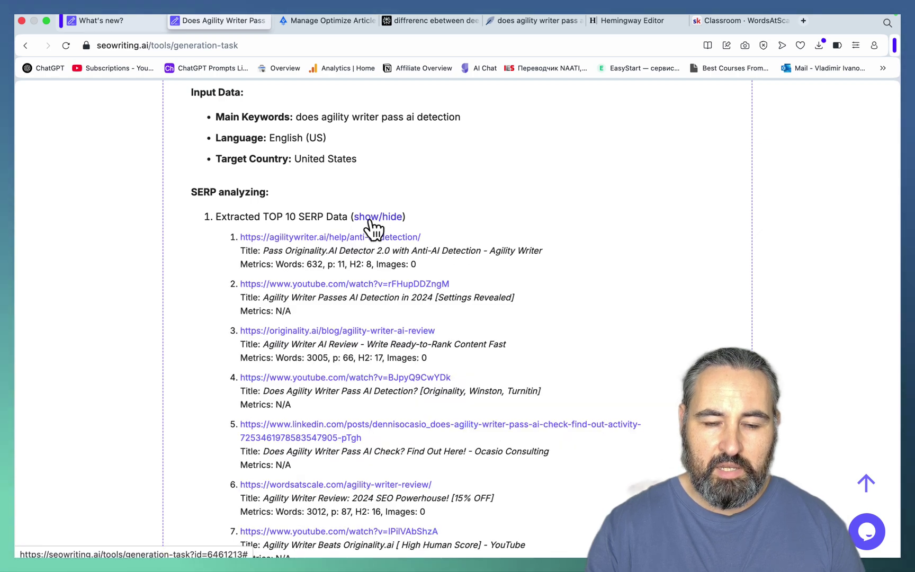
scroll(374, 228, "down", 1)
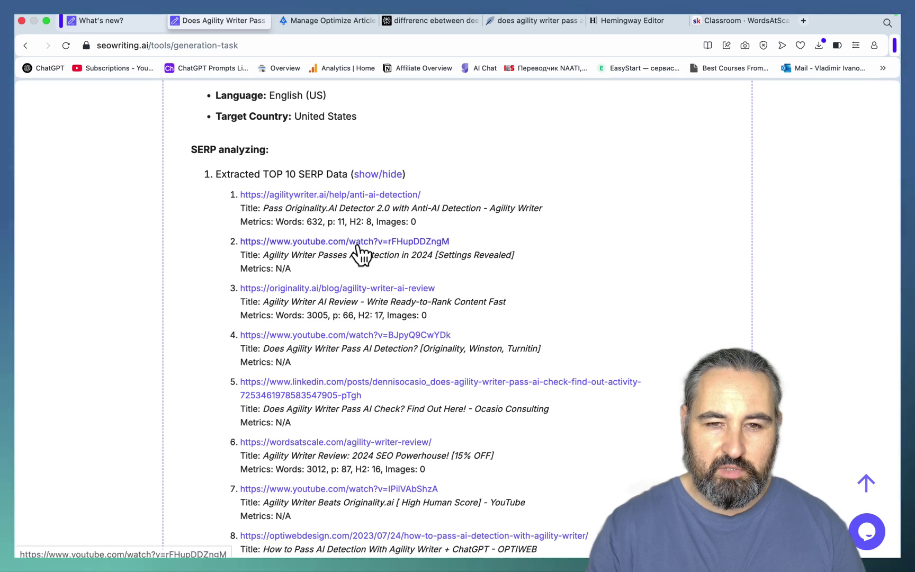
left_click(368, 178)
scroll(452, 224, "down", 3)
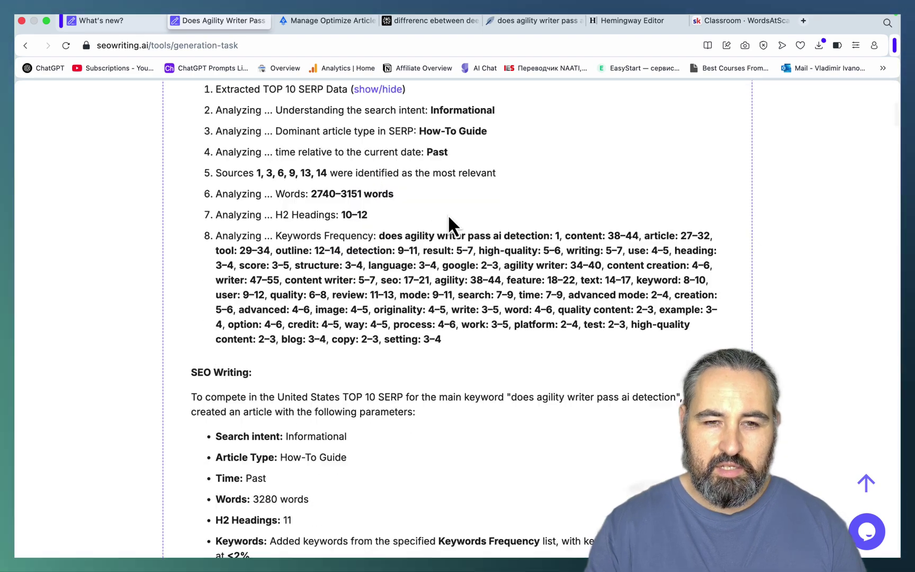
scroll(470, 359, "down", 4)
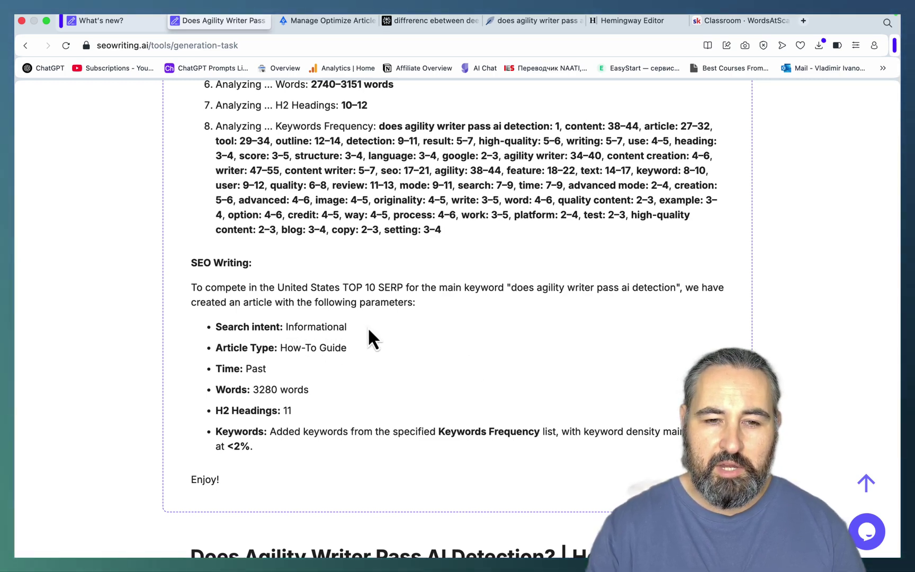
scroll(366, 327, "down", 2)
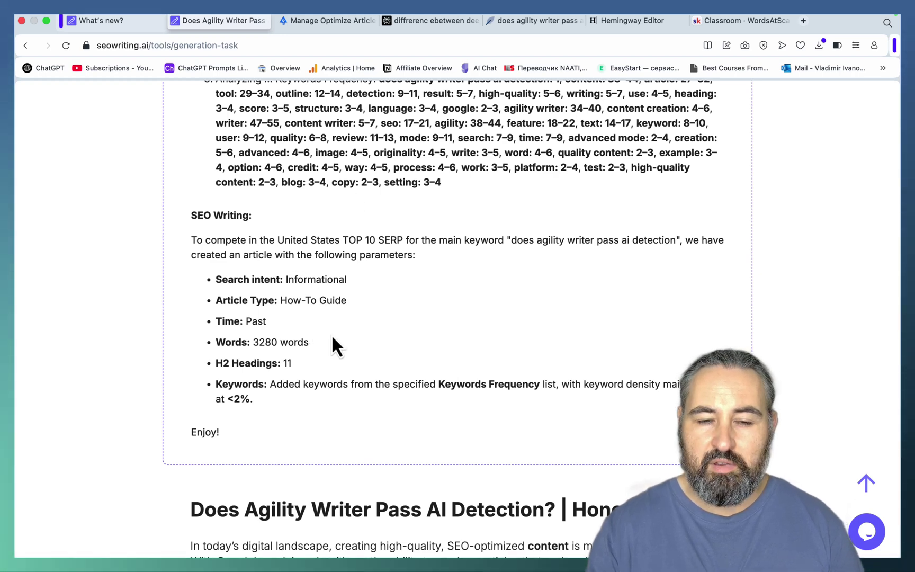
scroll(332, 338, "up", 3)
- Copy the SEOwriting.ai article into NeuronWriter's editor, where it scores 69 at 3827 words
scroll(331, 334, "up", 7)
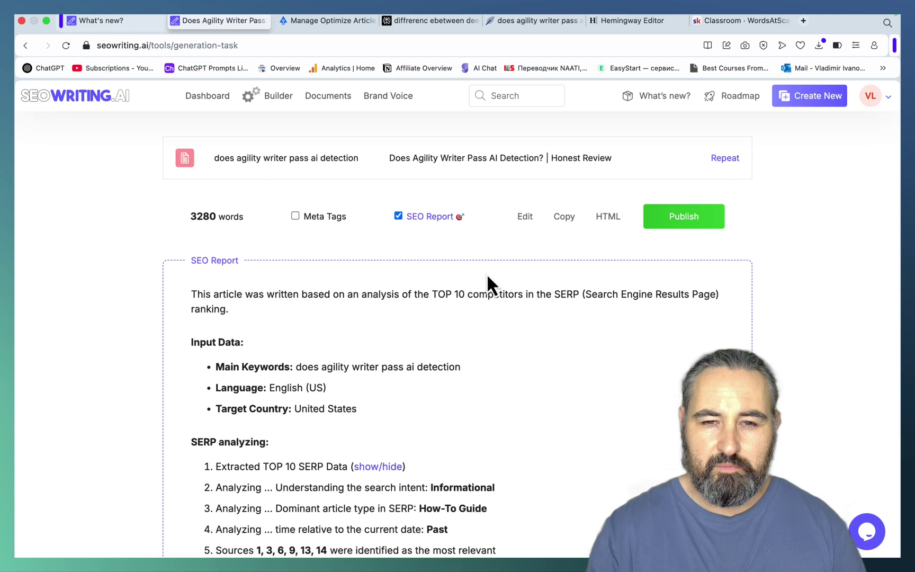
left_click(565, 219)
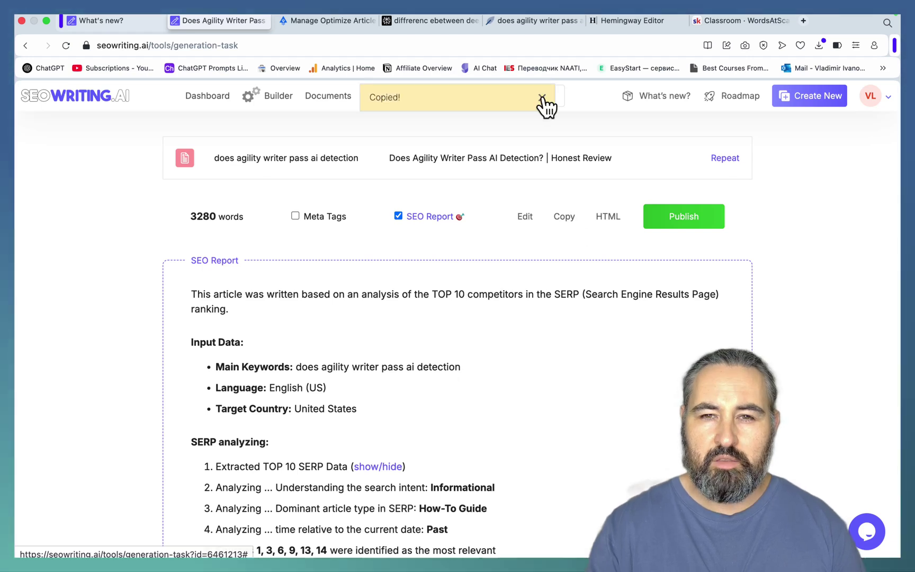
left_click(524, 22)
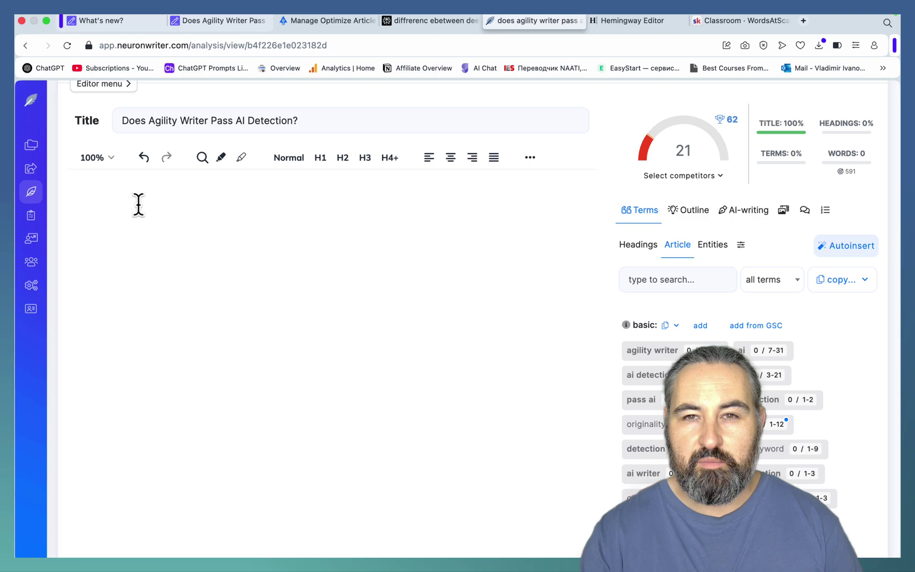
key("super+v")
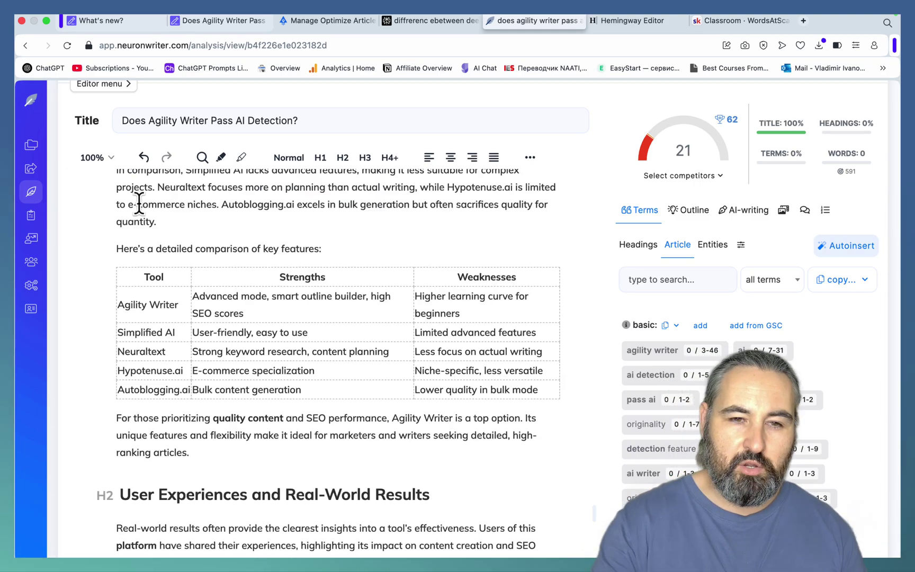
scroll(364, 359, "up", 15)
scroll(365, 360, "up", 10)
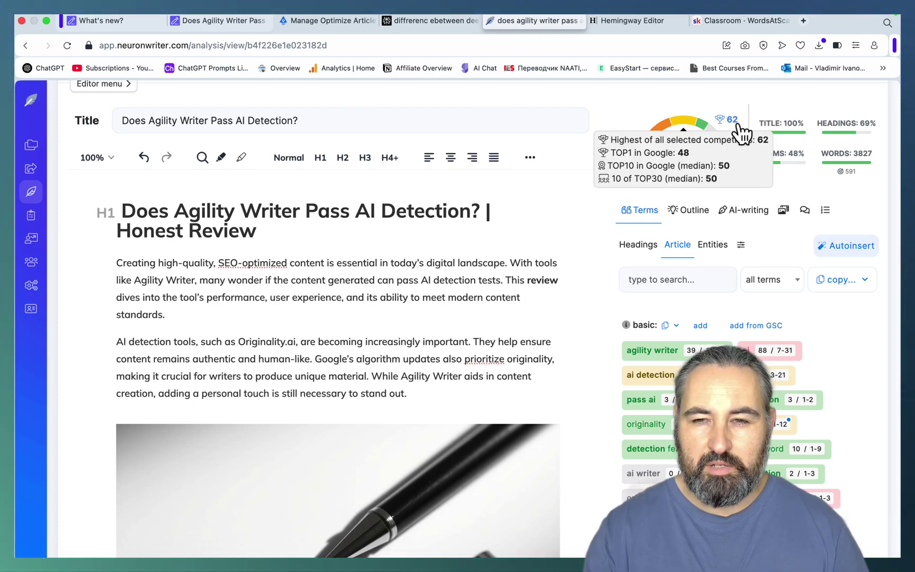
- Close Agility Writer's Optimize Mode page and open the 1800-word 'does agility writer pass ai detection' article
left_click(338, 22)
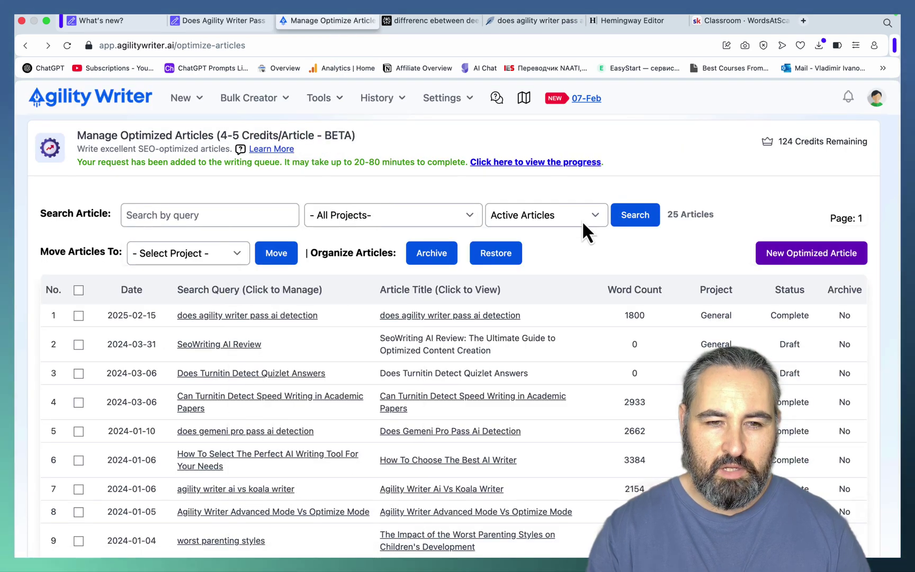
left_click(287, 316)
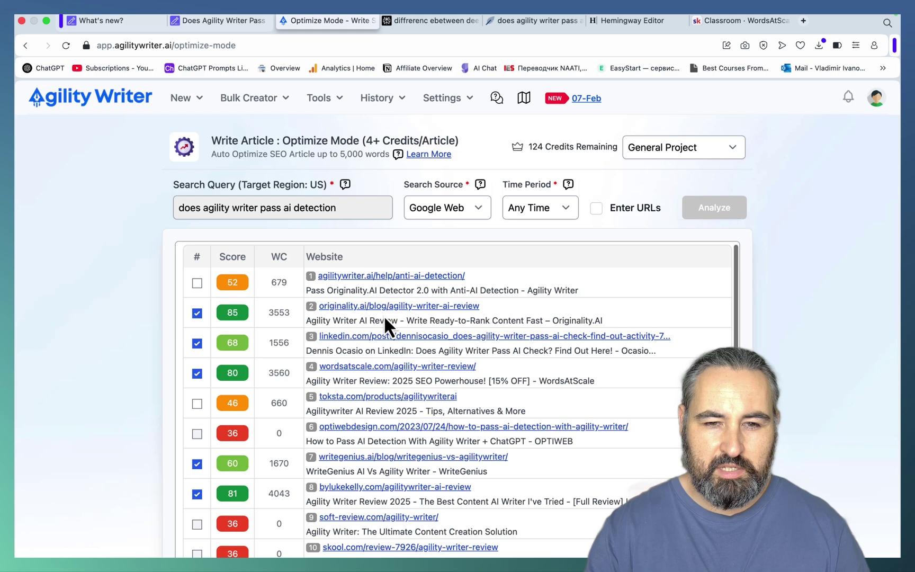
scroll(384, 319, "down", 7)
scroll(384, 319, "up", 2)
scroll(398, 297, "up", 4)
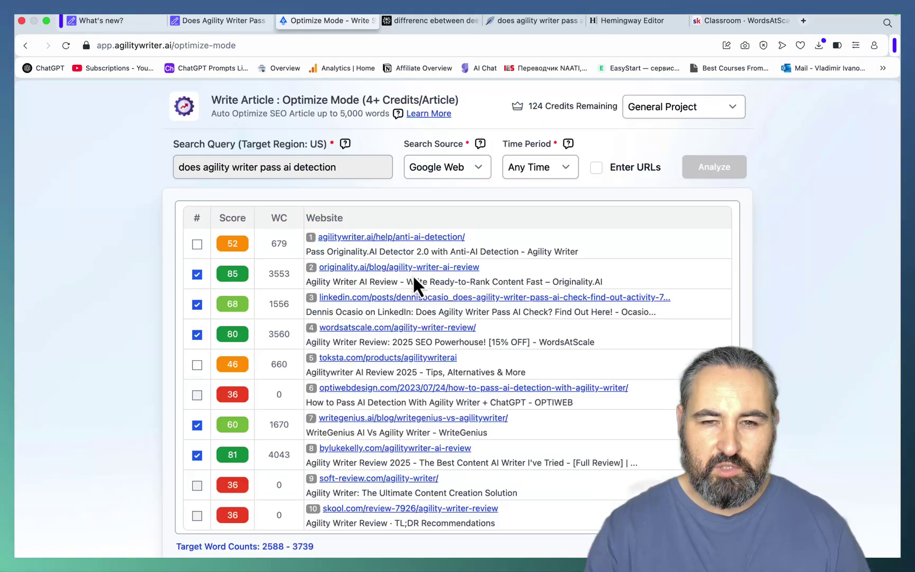
scroll(412, 276, "down", 2)
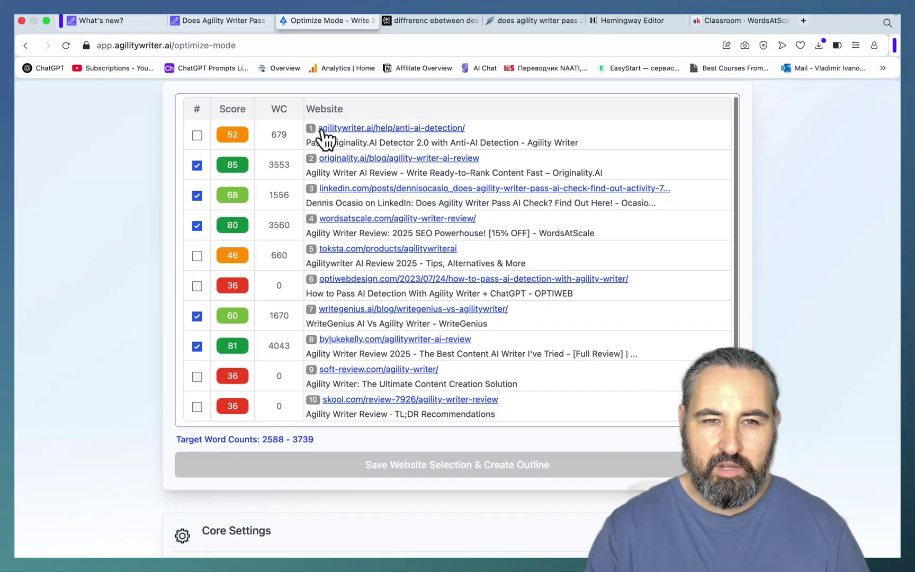
left_click(373, 21)
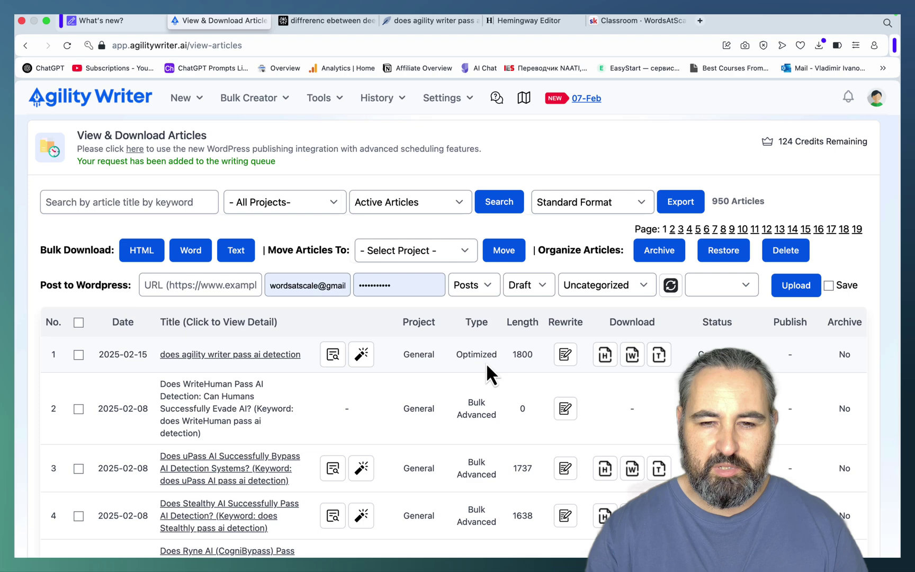
left_click(279, 361)
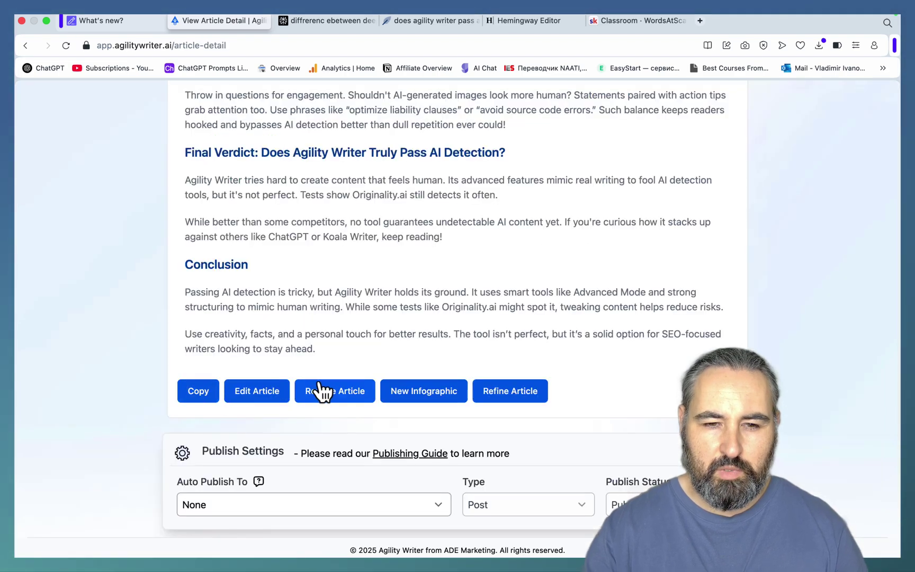
- Review the Agility Writer article in NeuronWriter: score 69, 1779 words, headings 70%, terms 48%
key("super+4")
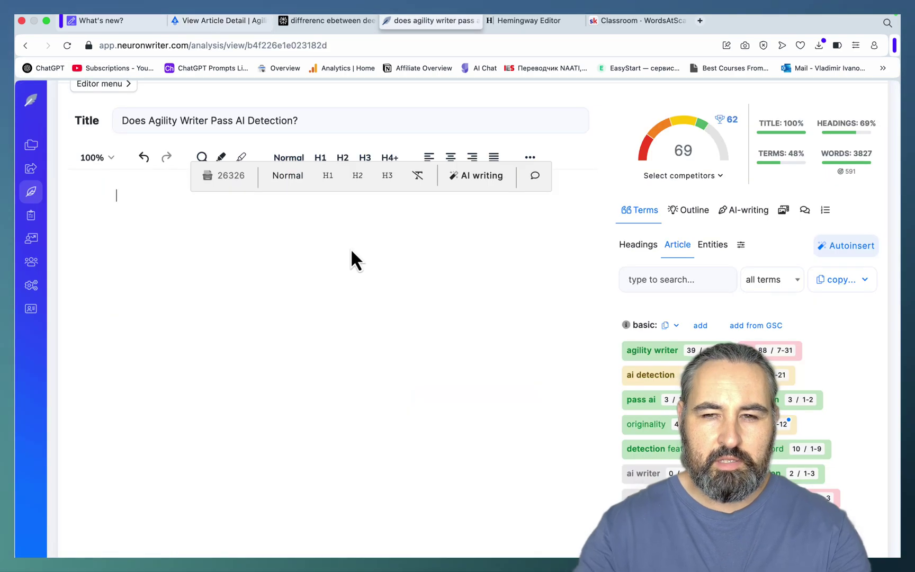
scroll(360, 341, "up", 3)
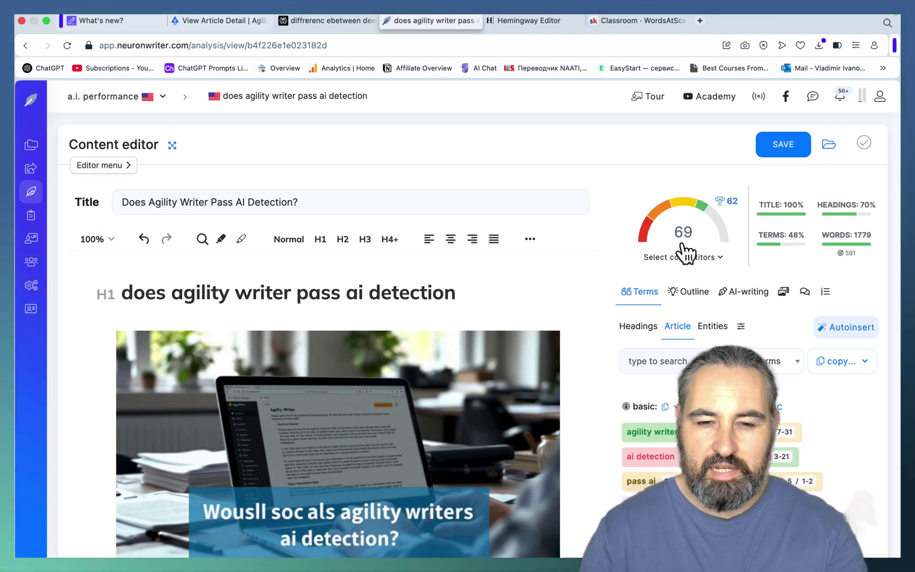
mouse_move(854, 255)
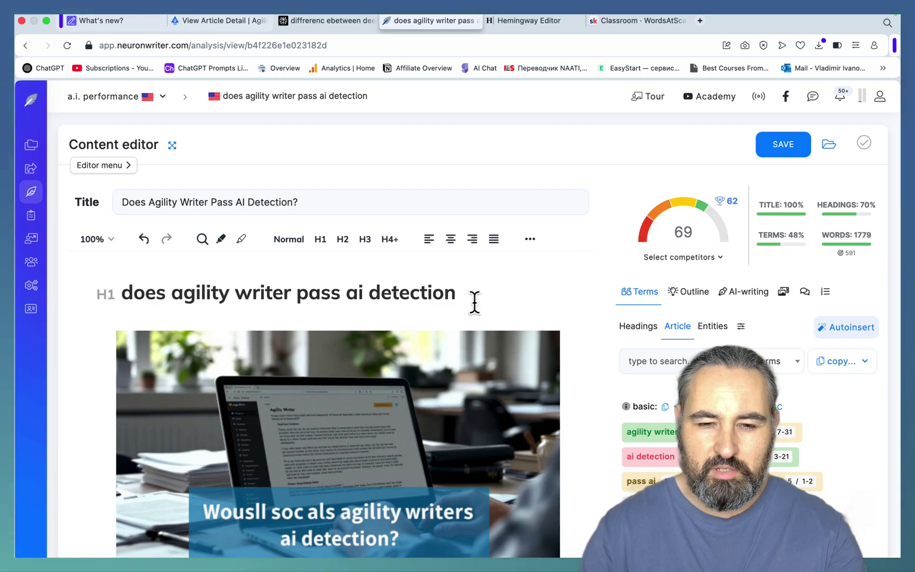
scroll(475, 303, "down", 15)
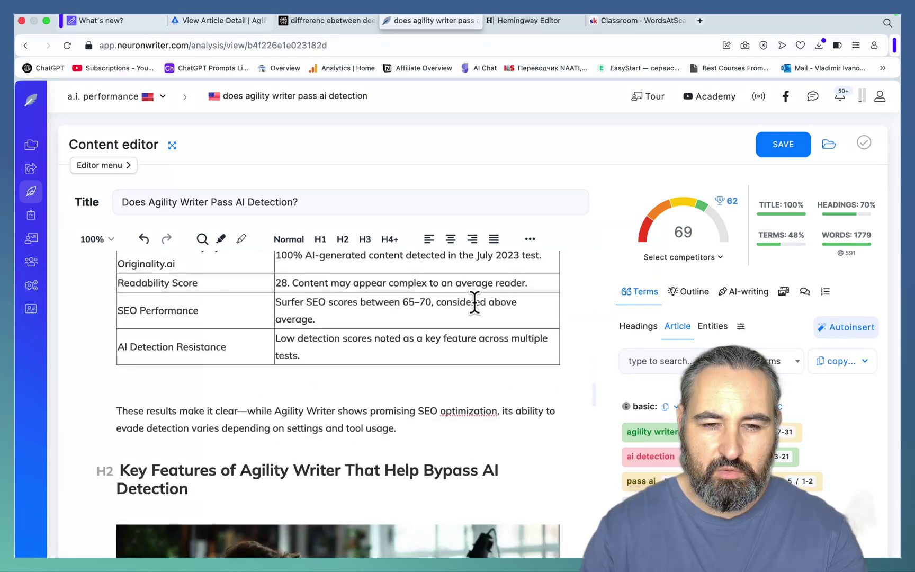
scroll(474, 303, "down", 15)
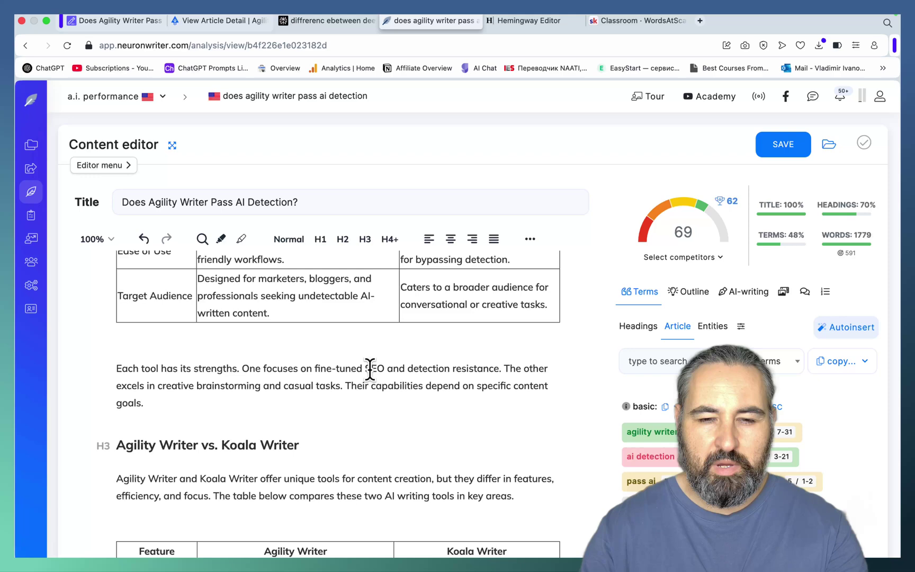
- Replace the editor text with the 'Honest Review' article, now scoring 72 at 3118 words
key("super+a")
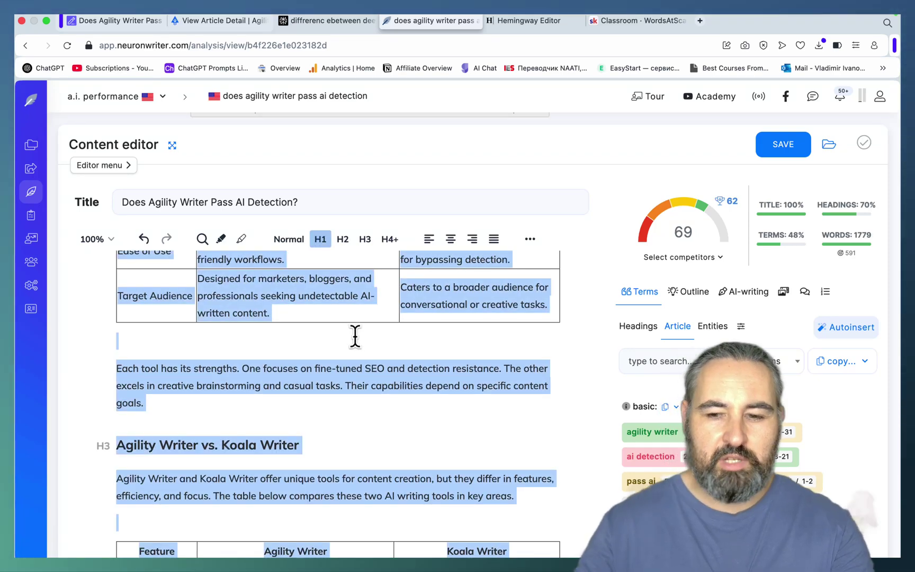
key("BackSpace")
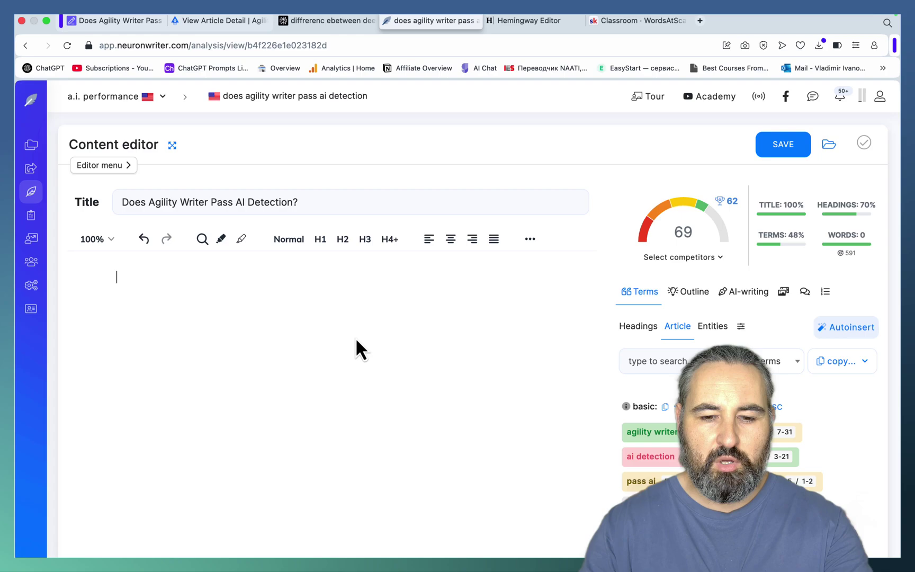
key("super+v")
scroll(355, 338, "up", 15)
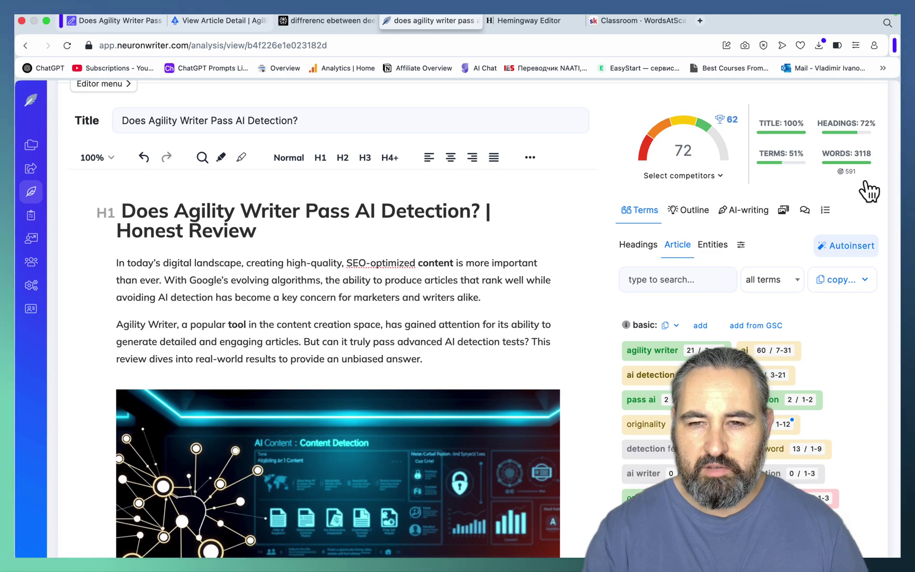
scroll(560, 326, "down", 20)
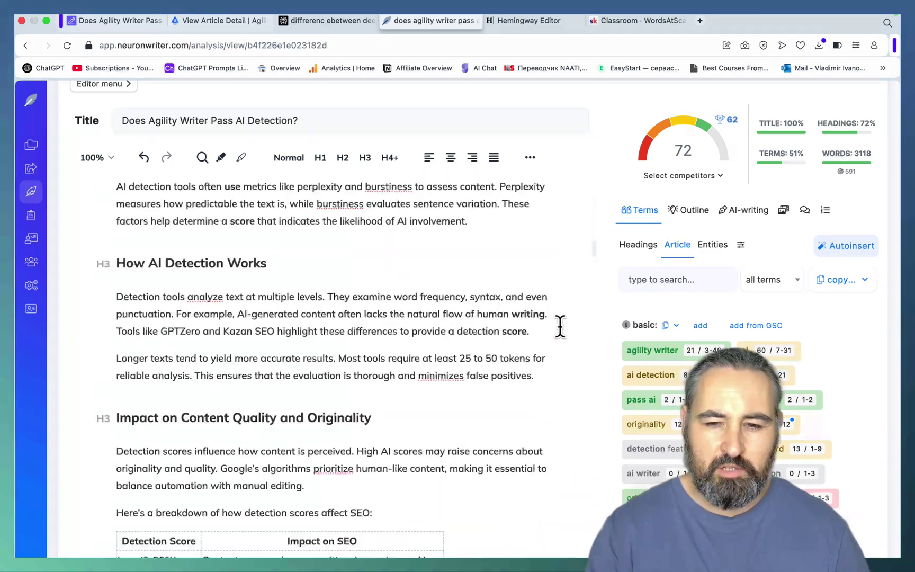
- Paste the 21,671-character article into ZeroGPT and read its 53.78% AI/GPT rating
scroll(560, 326, "up", 20)
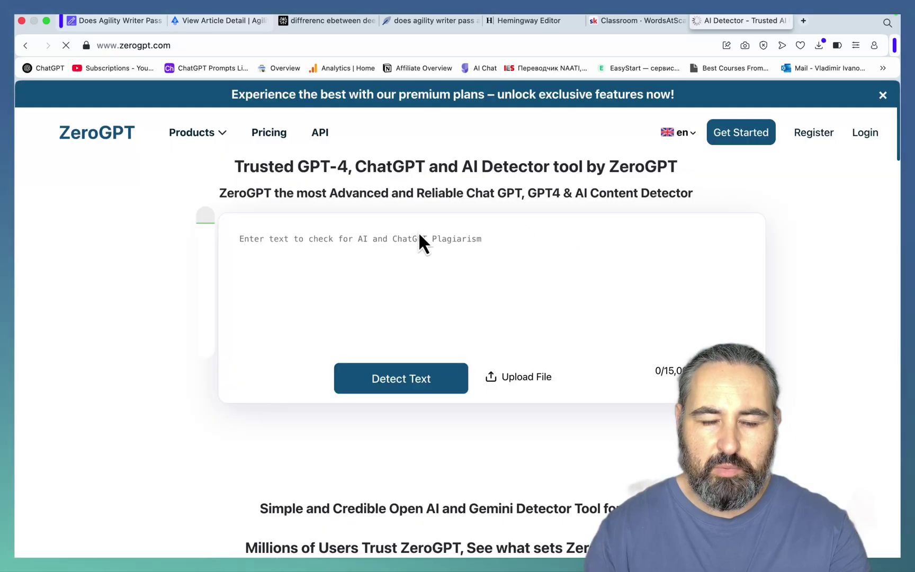
scroll(349, 291, "down", 3)
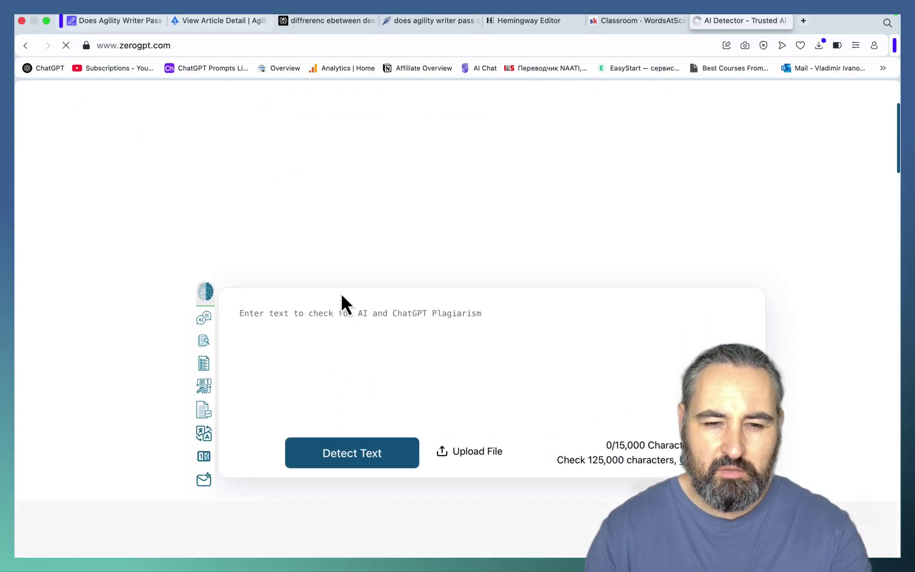
right_click(288, 316)
key("super+v")
scroll(483, 364, "down", 2)
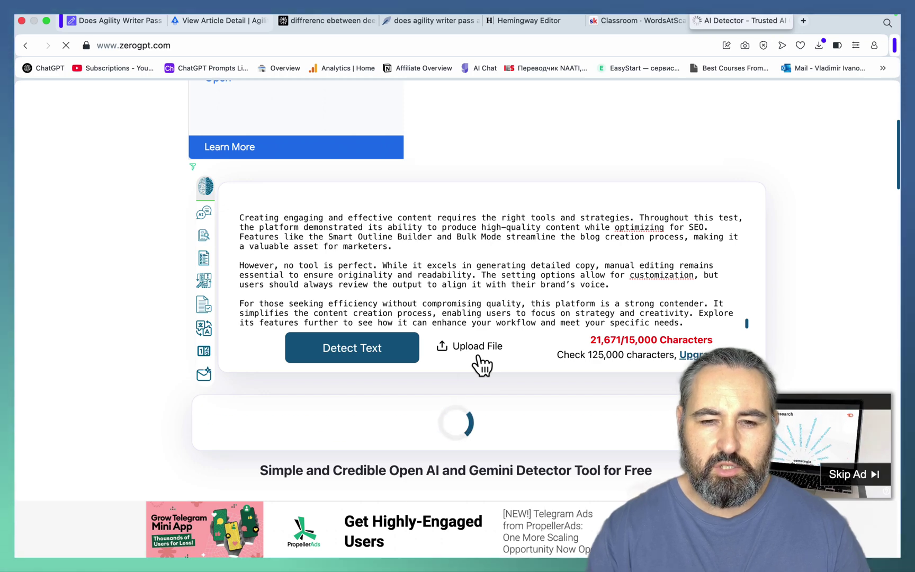
scroll(482, 364, "down", 2)
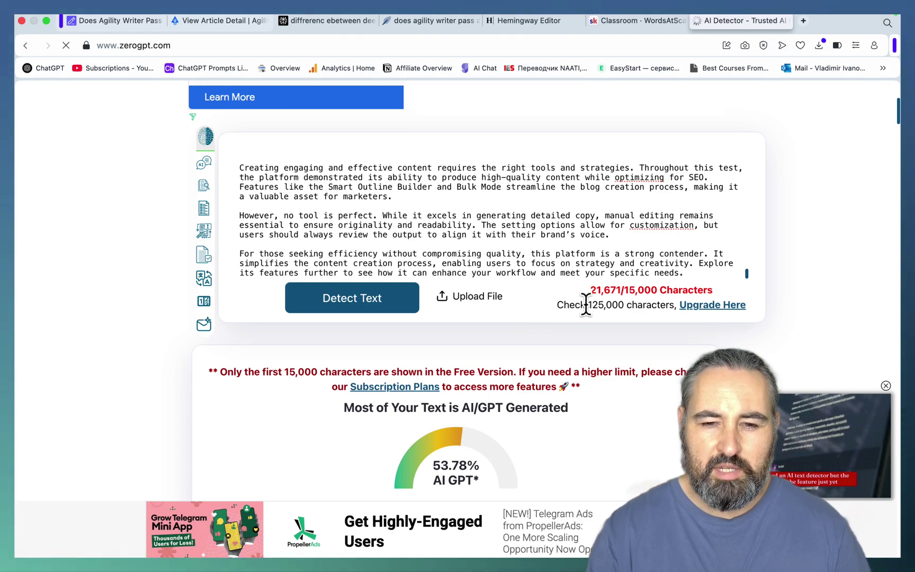
scroll(588, 315, "down", 1)
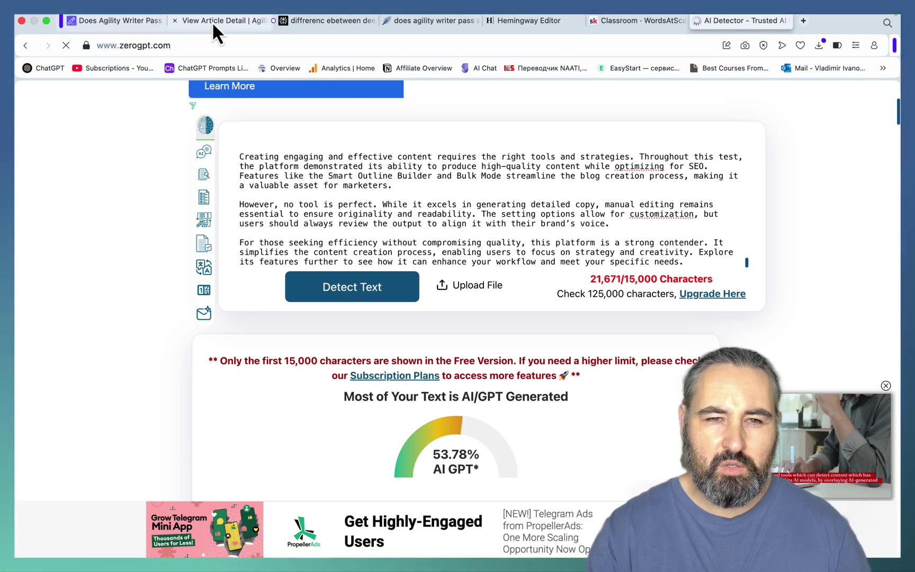
- Back on the 'does agility writer pass ai detection' 1-Click Blog Post form, choose My Brand Voice
left_click(129, 21)
key("super+bracketleft")
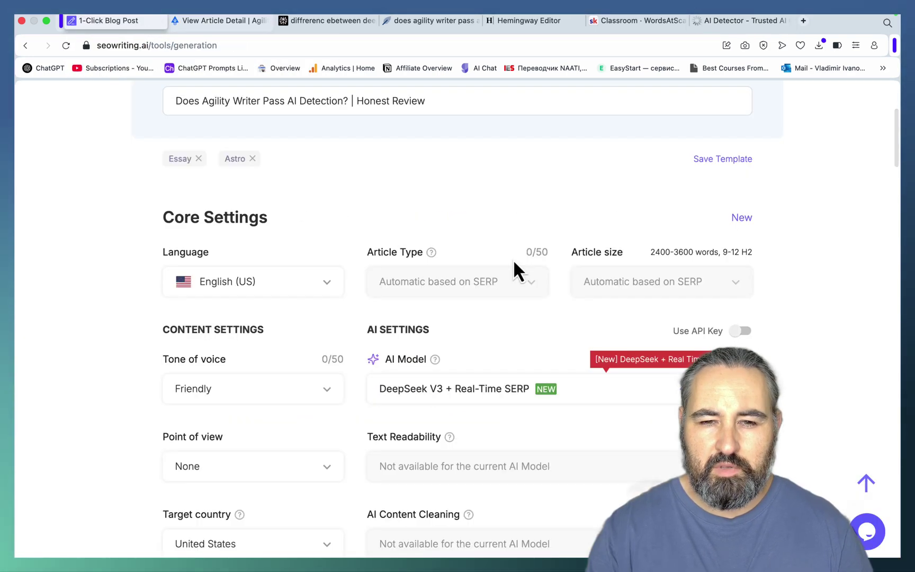
scroll(513, 262, "down", 2)
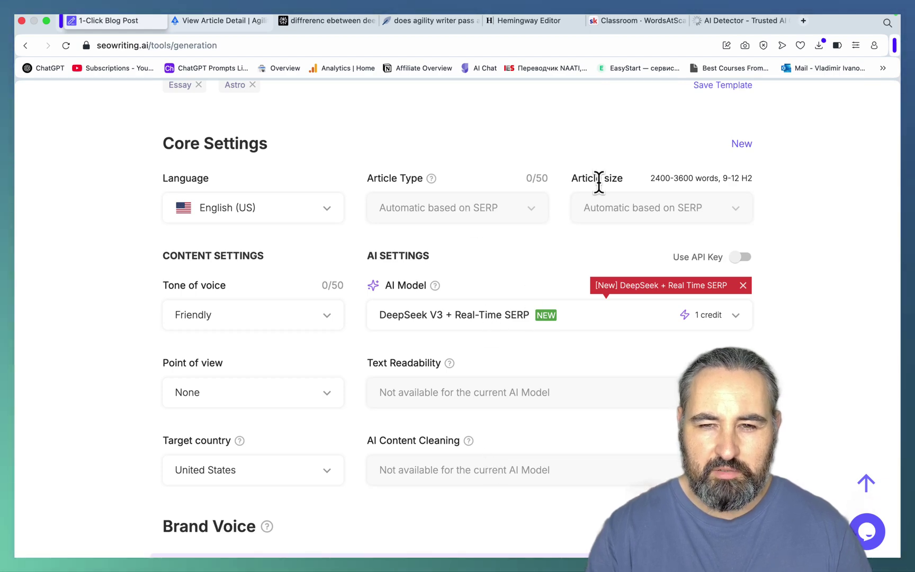
scroll(431, 264, "down", 3)
scroll(428, 286, "down", 3)
right_click(329, 354)
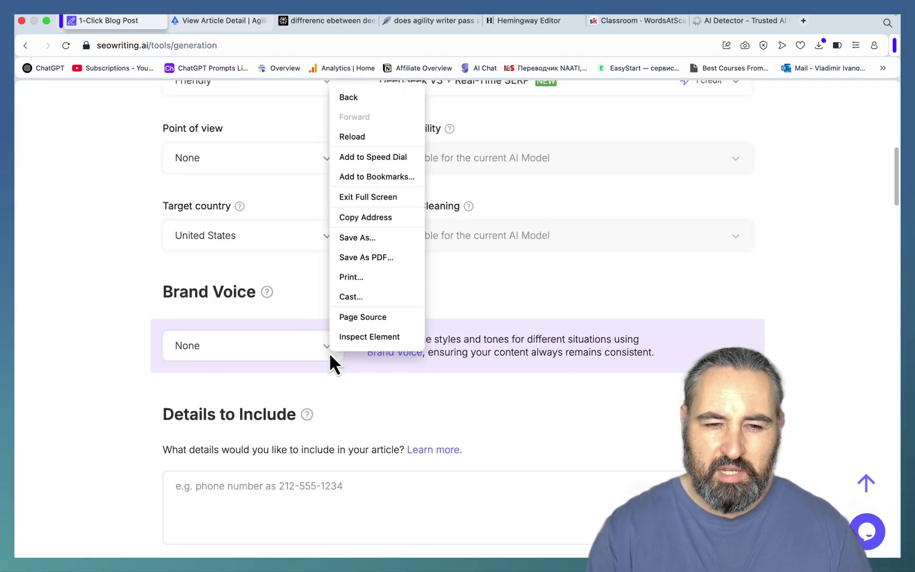
left_click(325, 352)
left_click(325, 347)
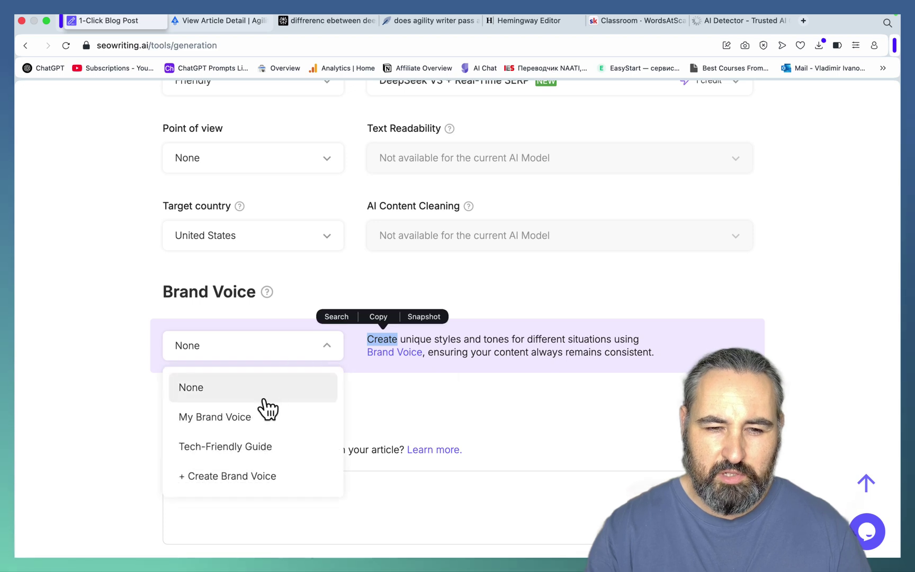
left_click(233, 419)
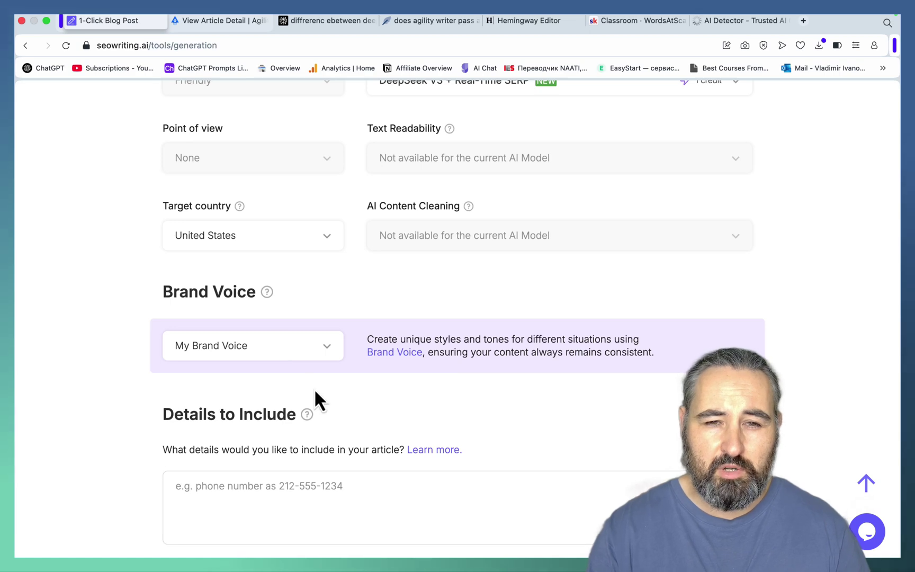
scroll(315, 393, "up", 10)
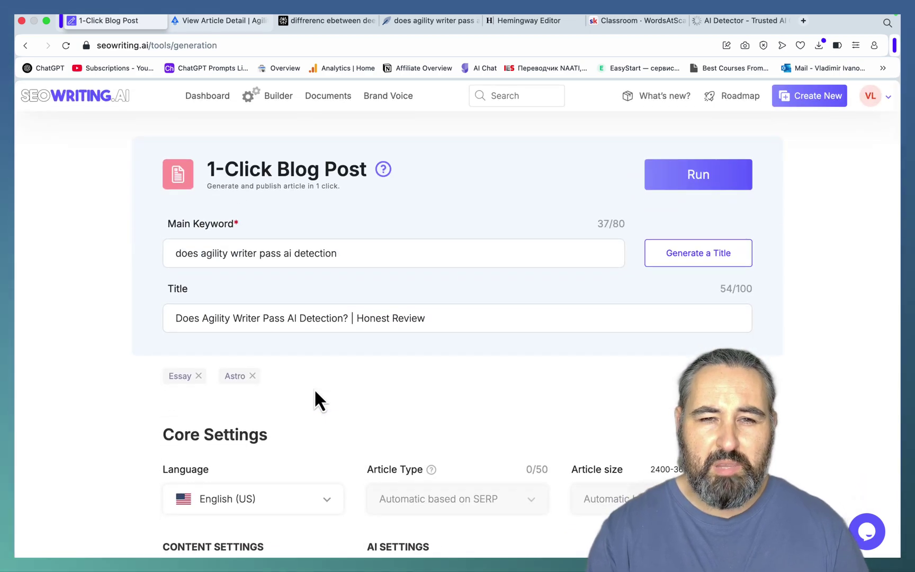
scroll(315, 393, "down", 5)
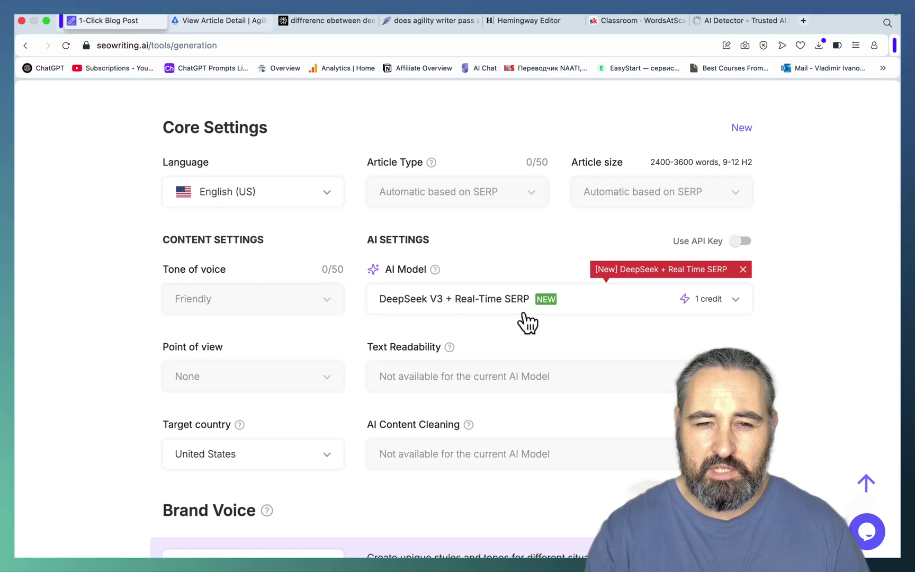
scroll(528, 323, "up", 6)
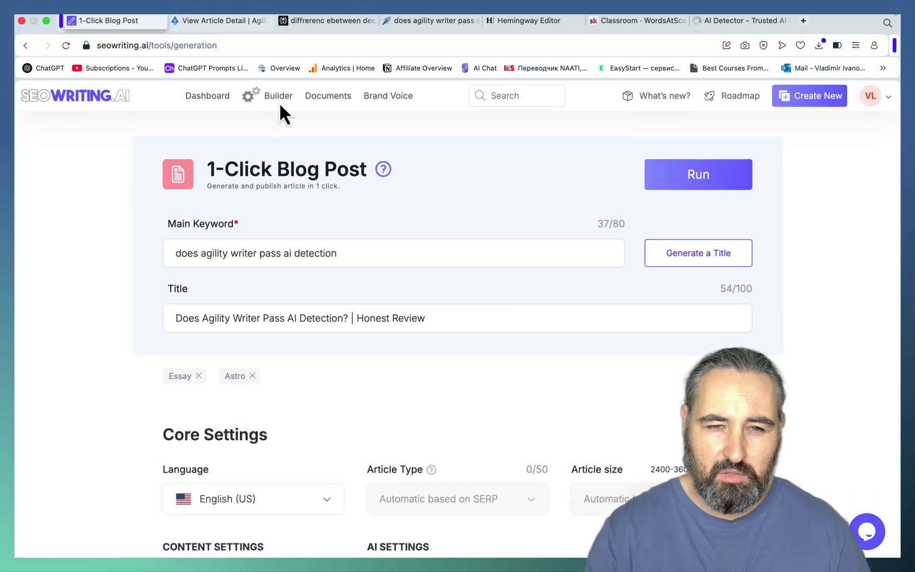
- Open SEOwriting.ai's Bulk Article Generation tool from the dashboard and start on the main keyword field
left_click(207, 96)
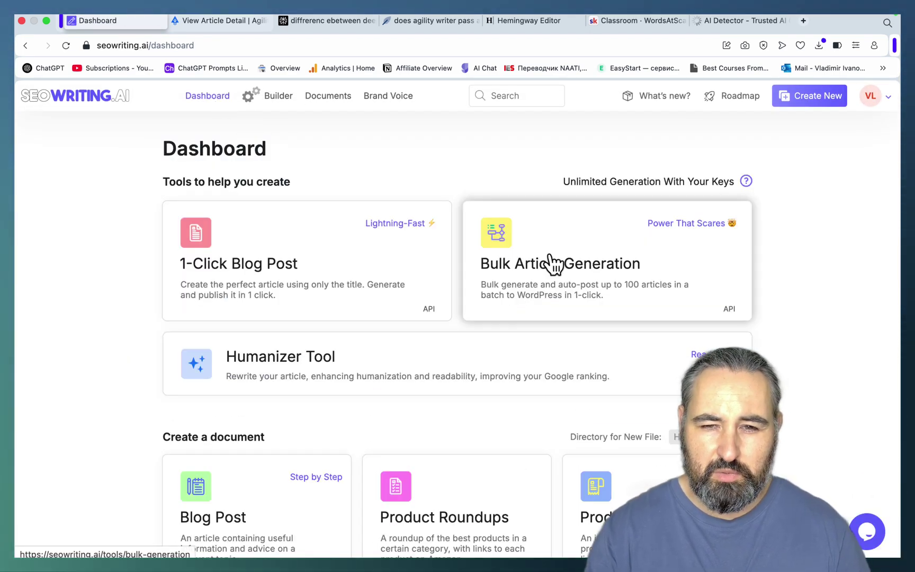
left_click(555, 263)
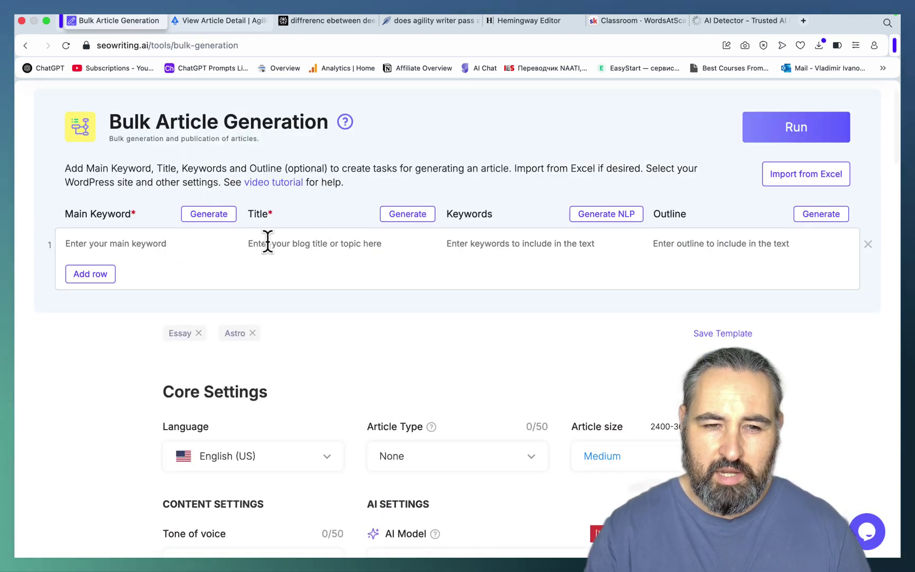
left_click(127, 245)
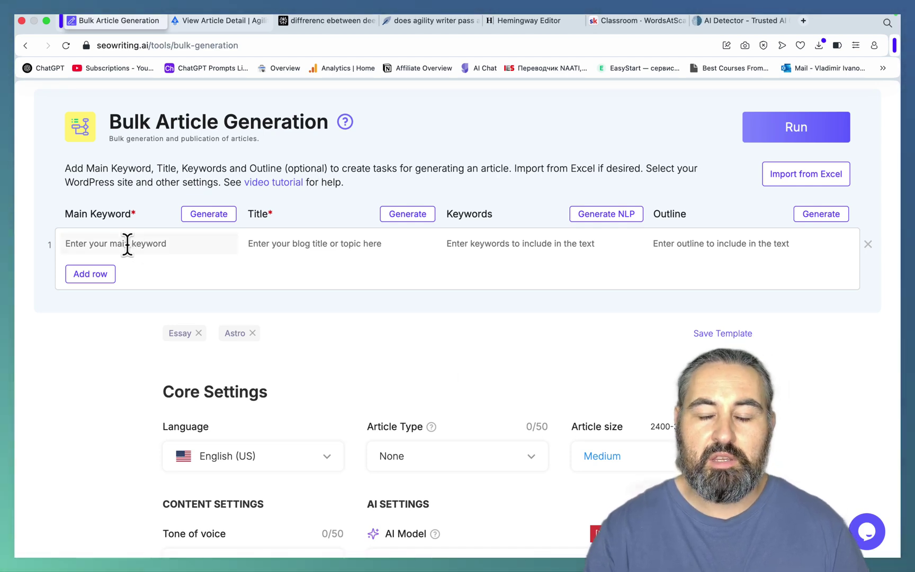
scroll(582, 262, "down", 3)
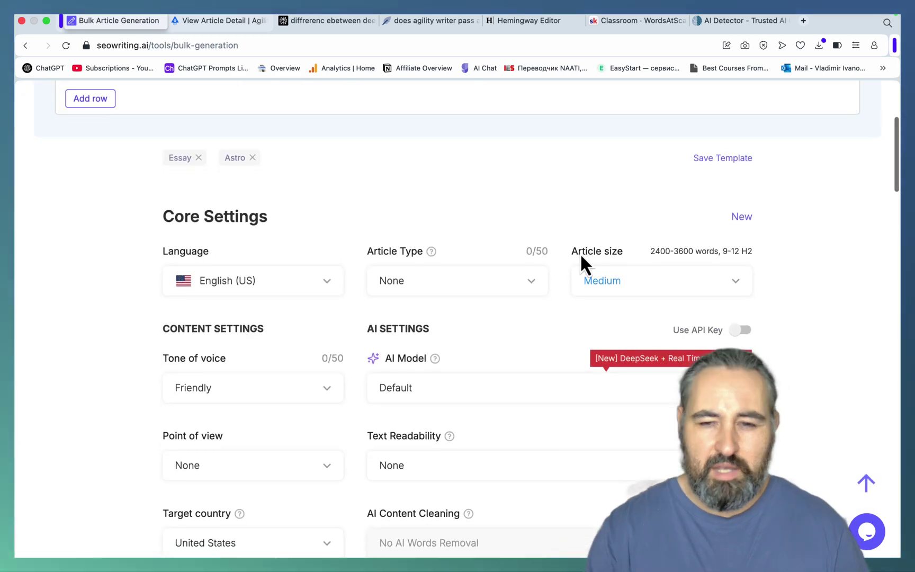
- Set the bulk AI model to DeepSeek V3 + Real-Time SERP
left_click(600, 356)
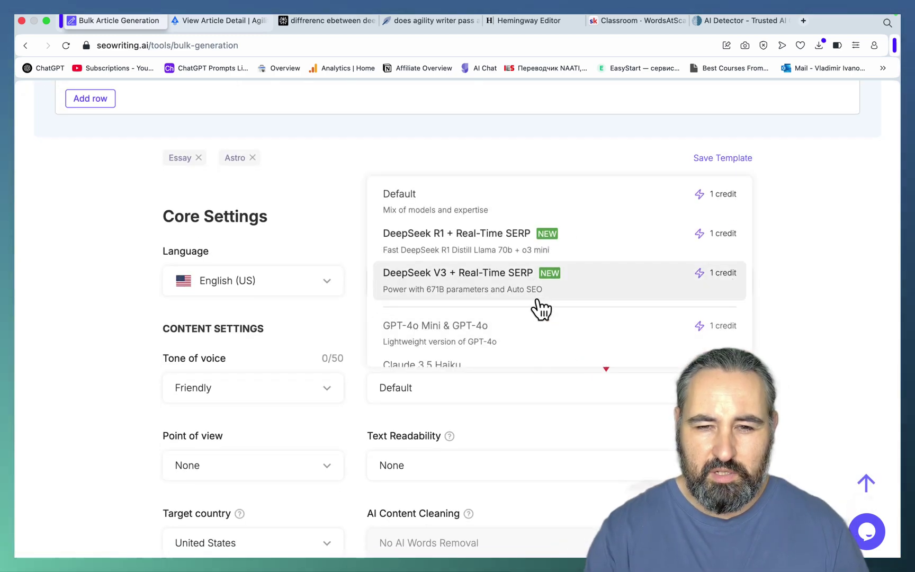
left_click(524, 293)
scroll(536, 266, "up", 3)
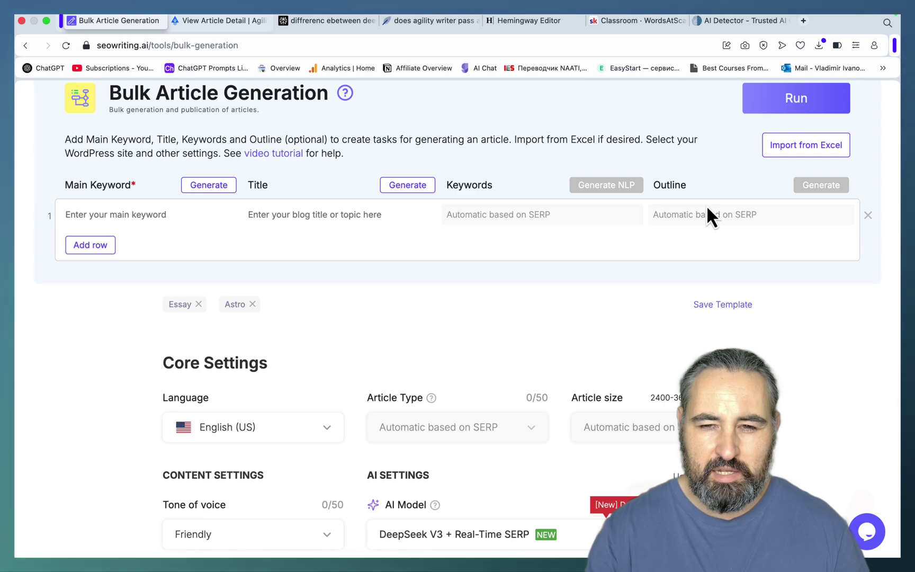
scroll(659, 316, "down", 2)
scroll(659, 316, "up", 2)
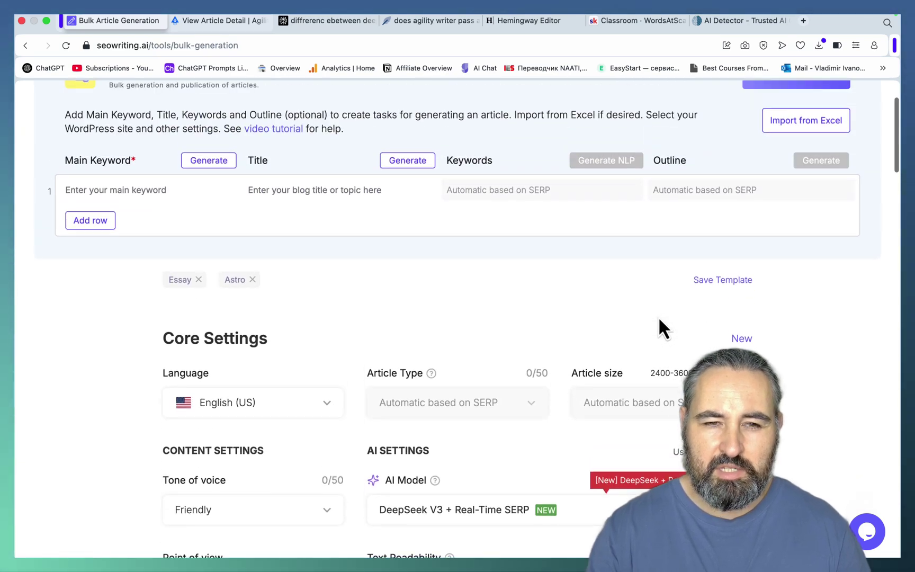
scroll(659, 316, "up", 1)
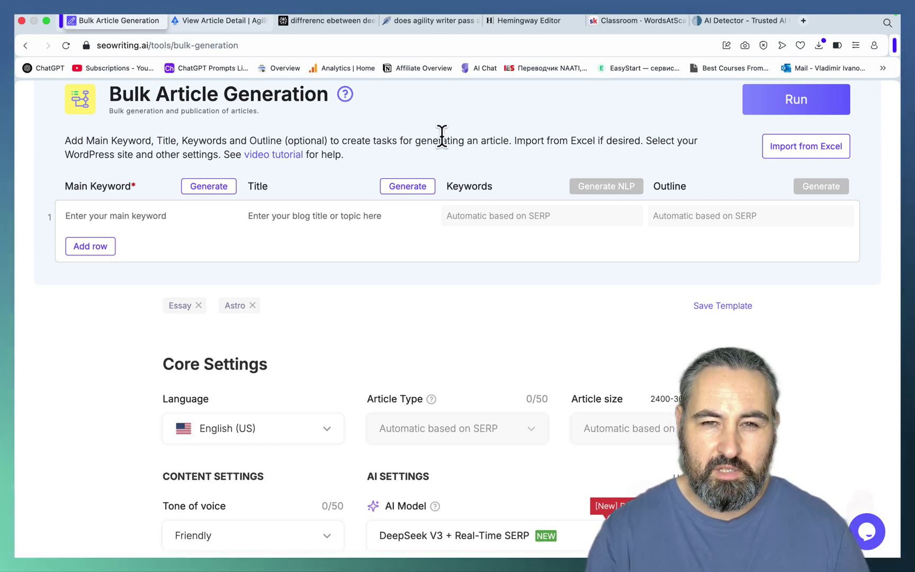
- In Agility Writer, open the Bulk Creator's Bulk Advanced Mode article form
left_click(400, 21)
mouse_move(222, 107)
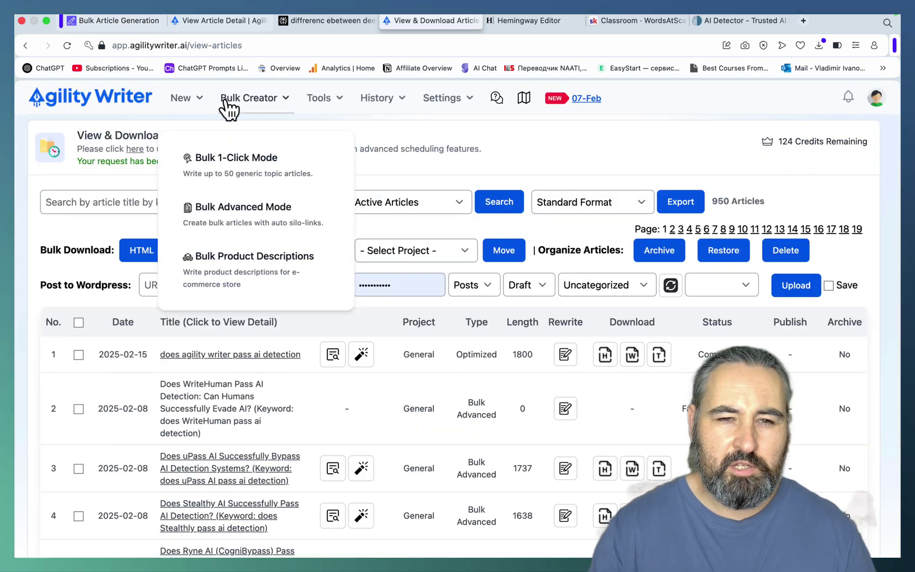
left_click(227, 218)
- Check the AI model list, keep Full GPT-4o, review the form, then switch to Skool
left_click(705, 240)
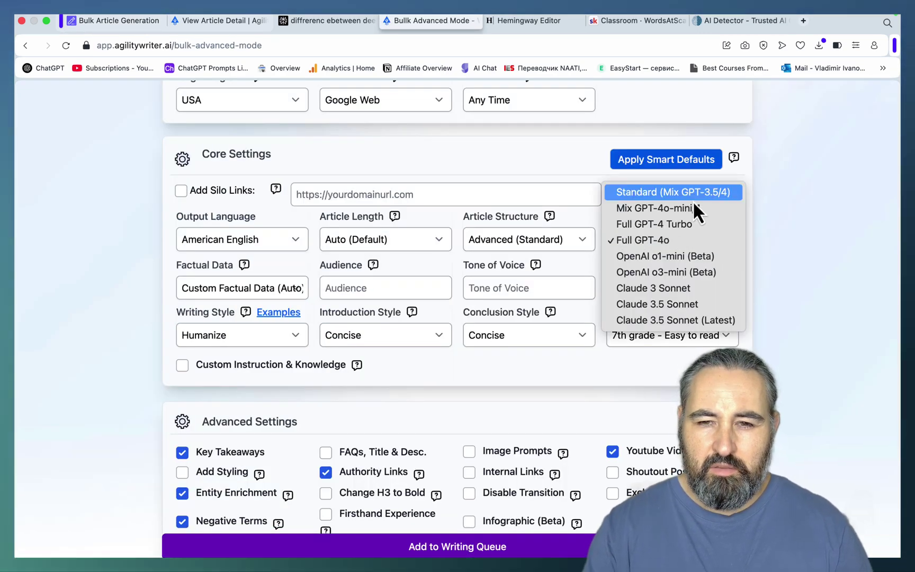
left_click(796, 309)
scroll(795, 308, "up", 7)
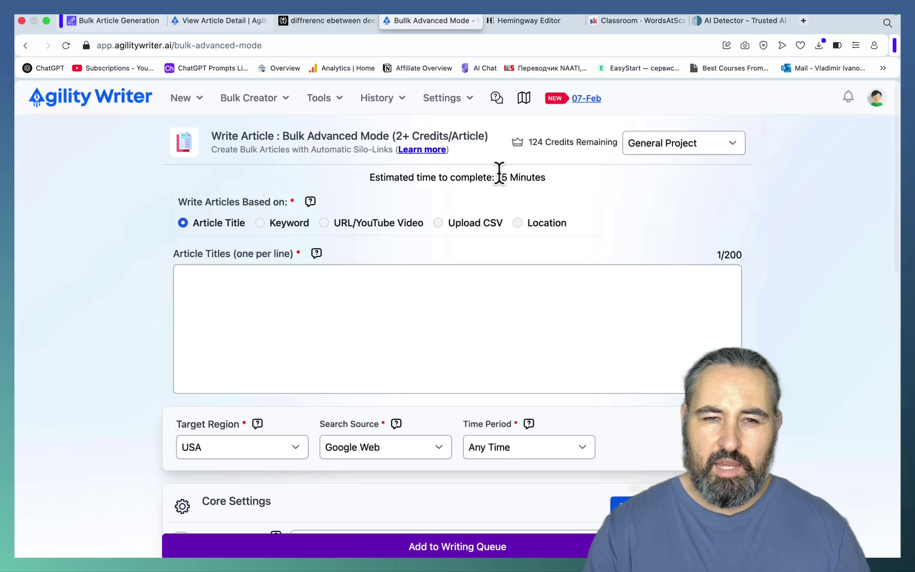
mouse_move(186, 98)
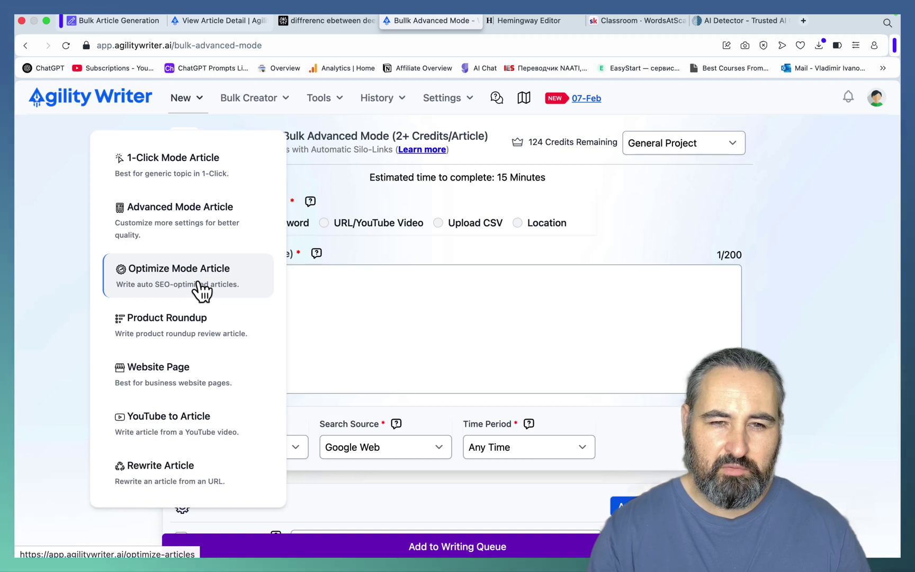
mouse_move(265, 102)
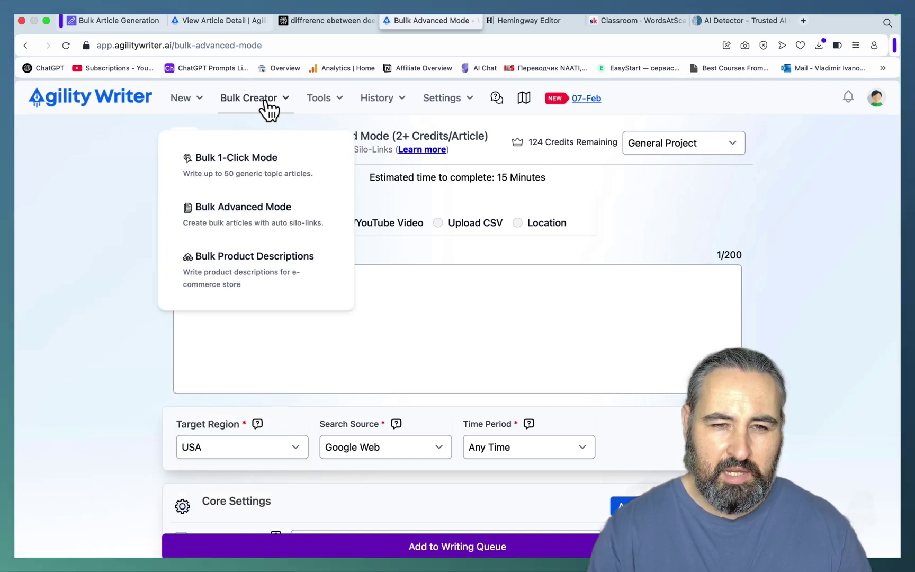
scroll(366, 265, "down", 4)
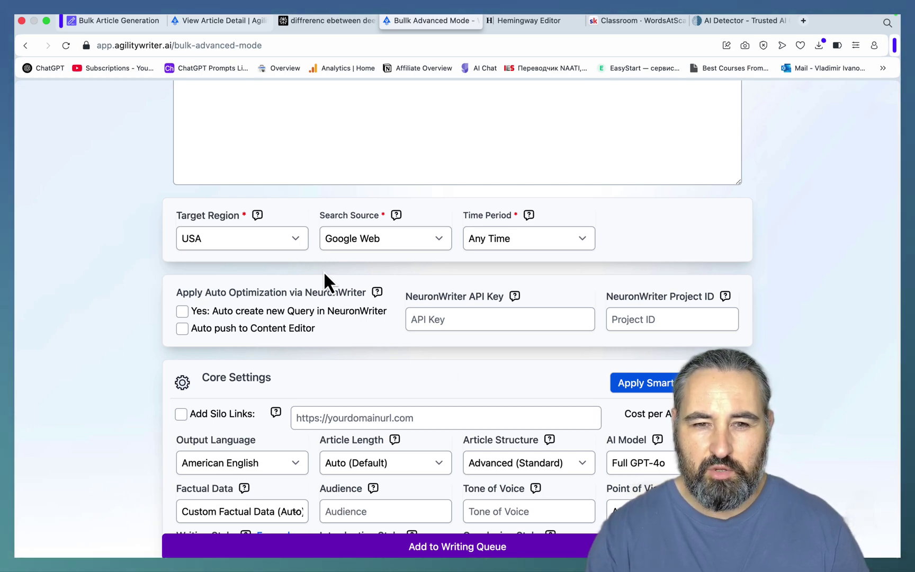
key("super+6")
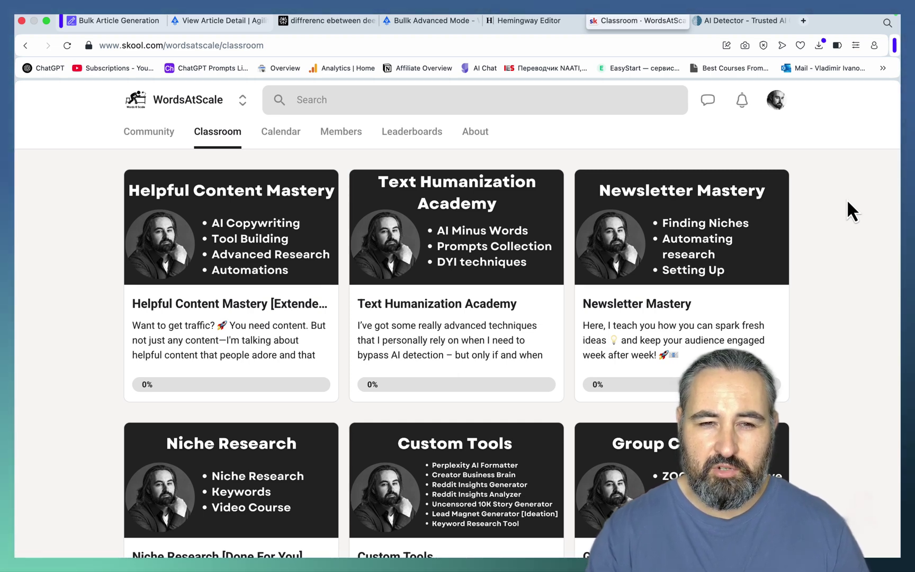
- Open Helpful Content Mastery's Perplexity AI pSEO Workflow Template lesson and its Miro template, then return to Skool
scroll(848, 202, "down", 3)
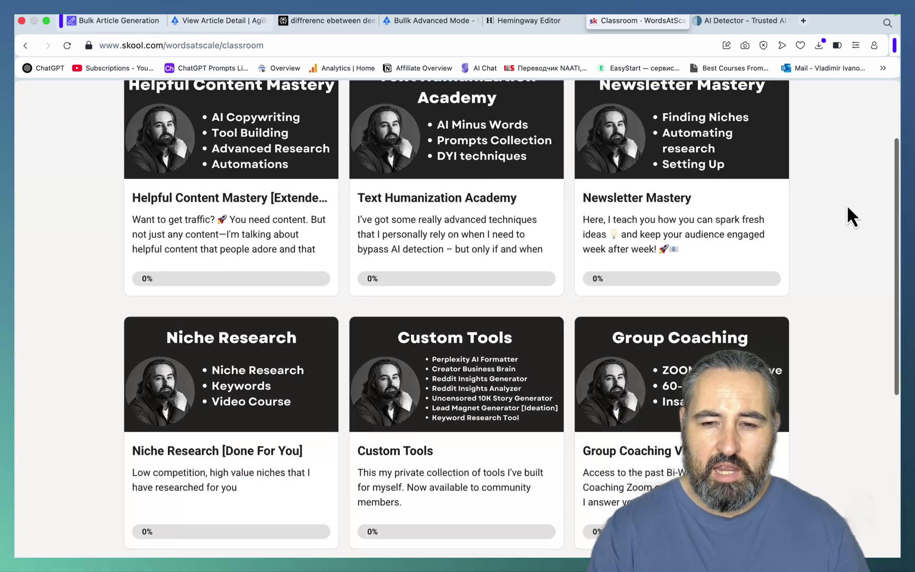
scroll(847, 209, "up", 1)
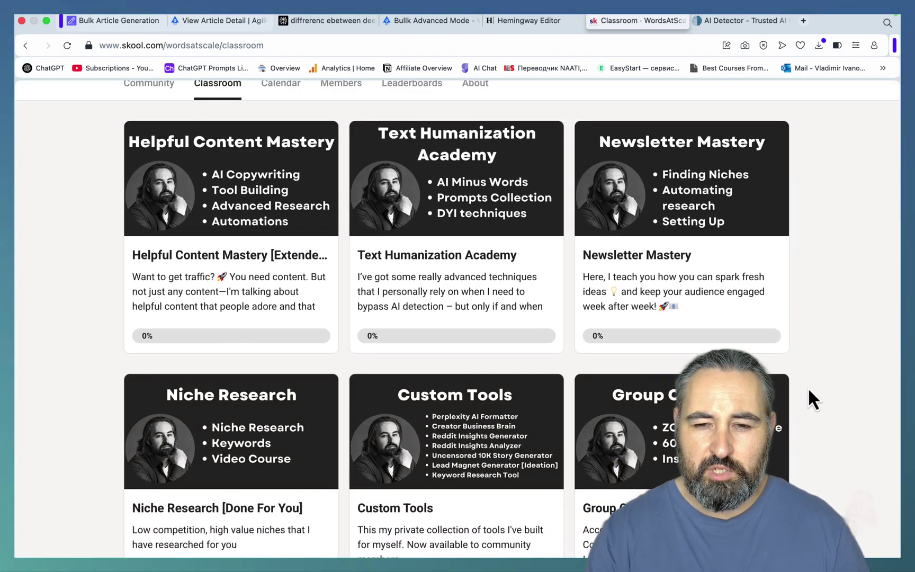
scroll(826, 384, "up", 1)
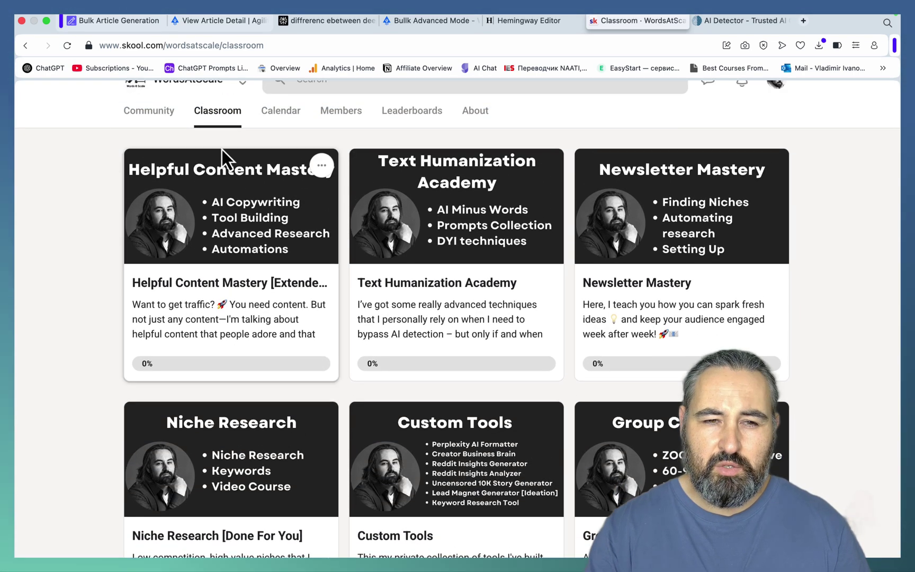
left_click(231, 184)
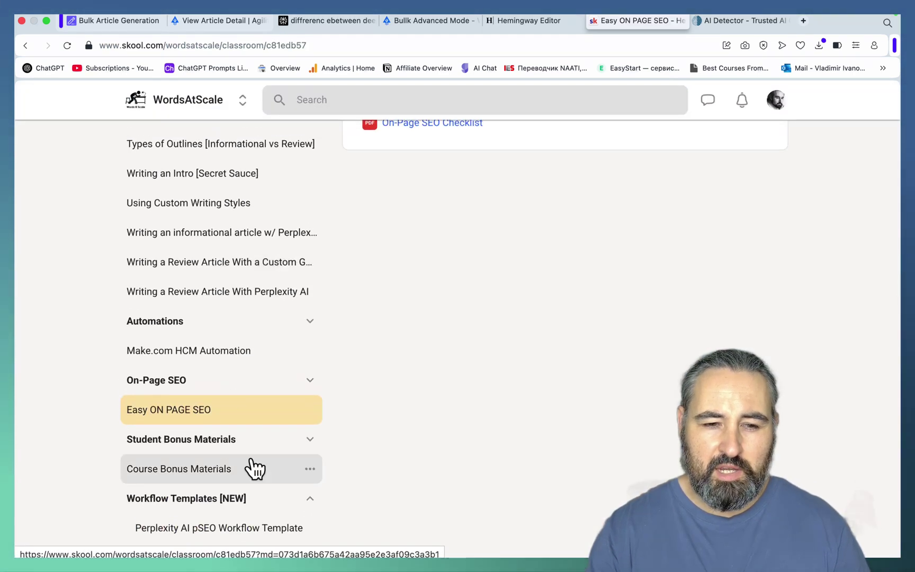
left_click(237, 535)
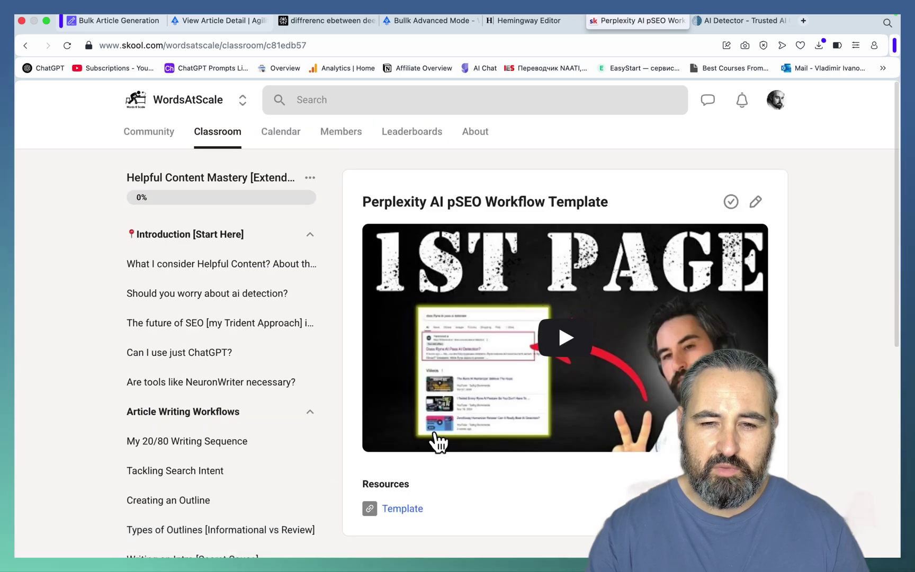
left_click(397, 509)
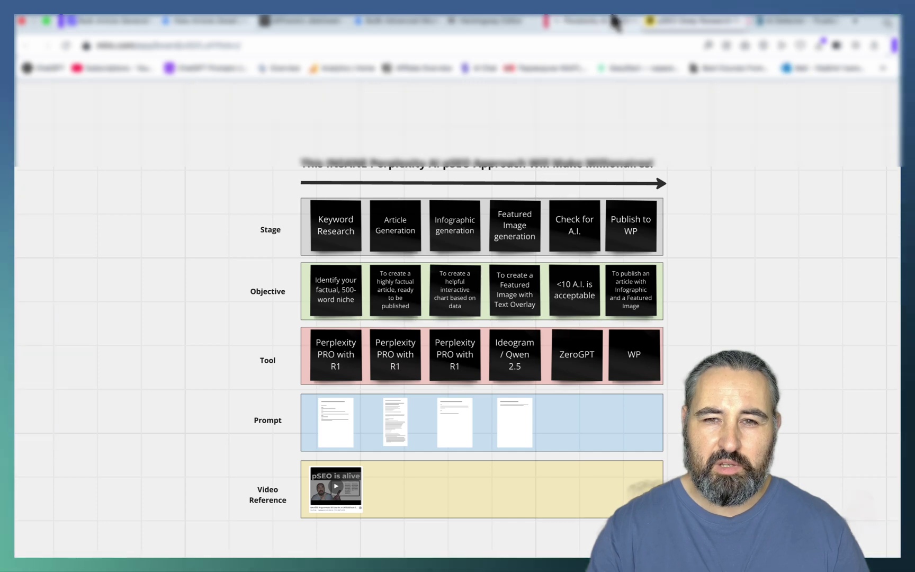
left_click(558, 22)
left_click(283, 142)
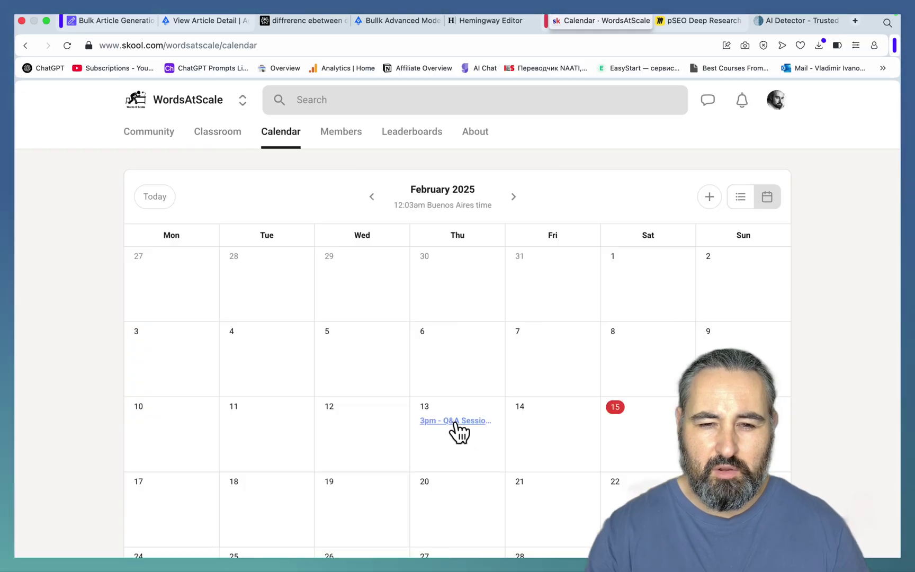
left_click(234, 152)
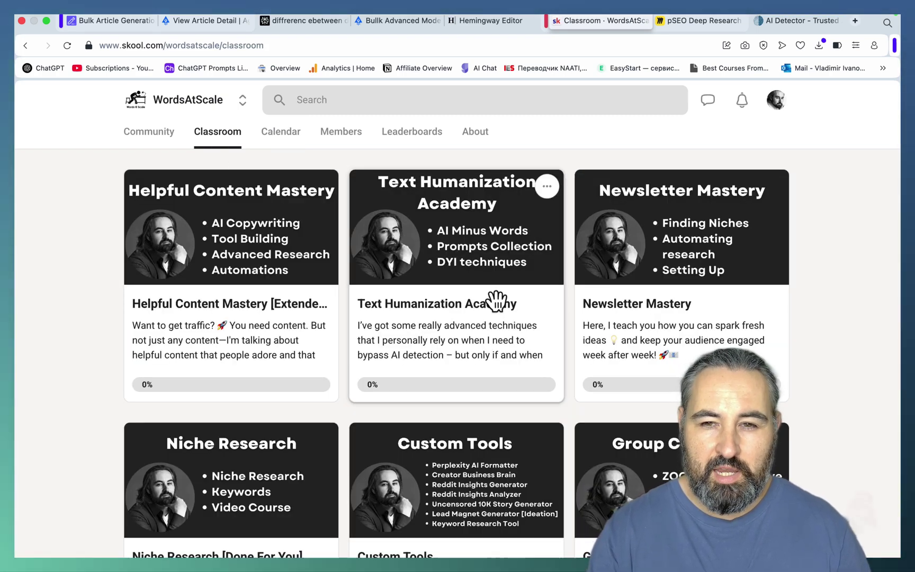
scroll(675, 265, "down", 2)
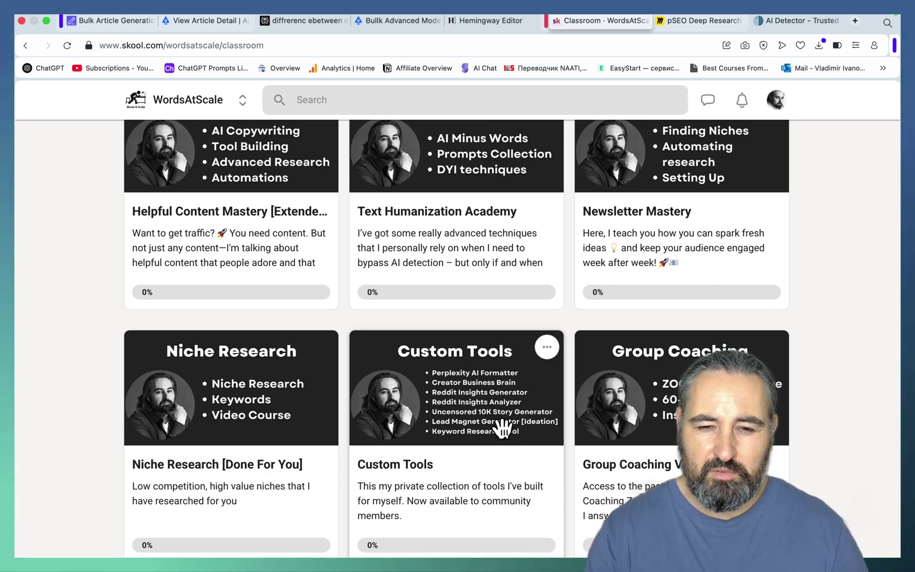
scroll(541, 397, "down", 1)
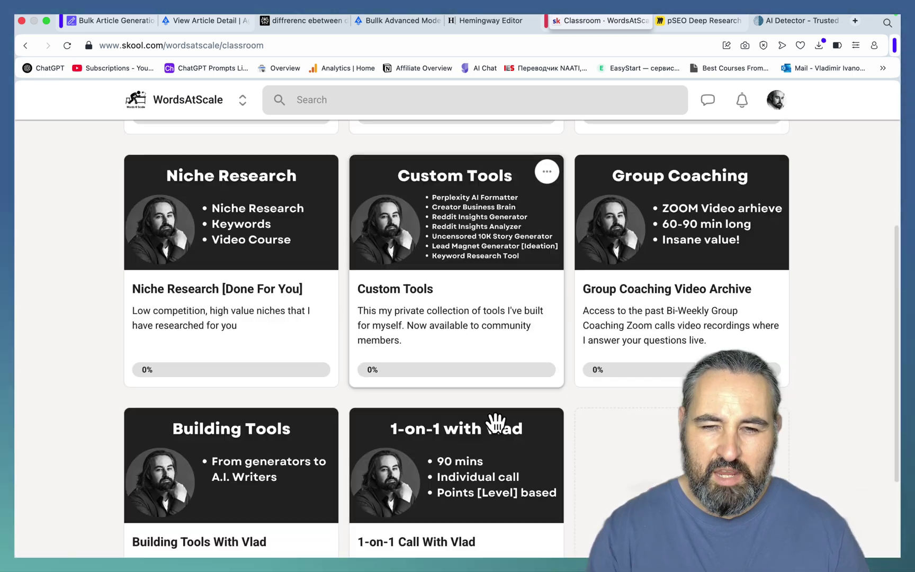
scroll(498, 427, "down", 3)
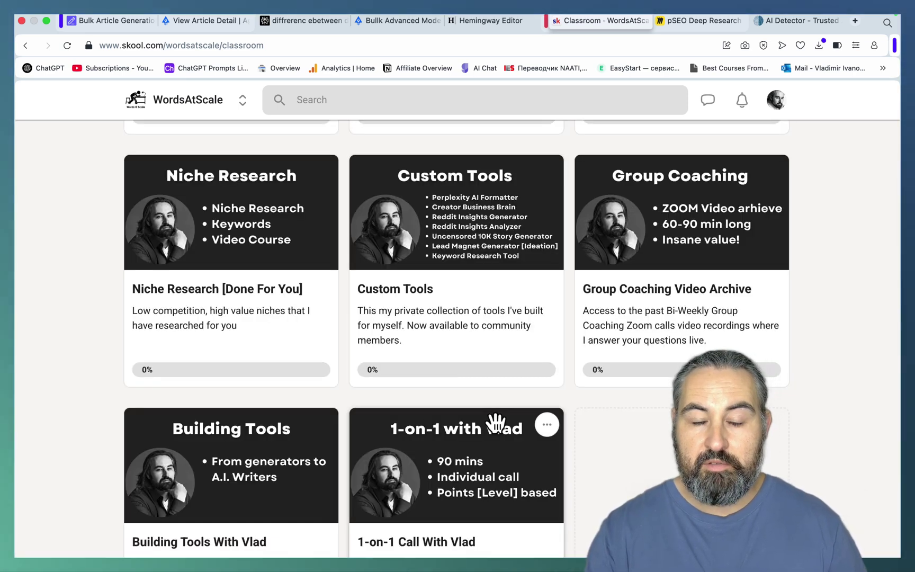